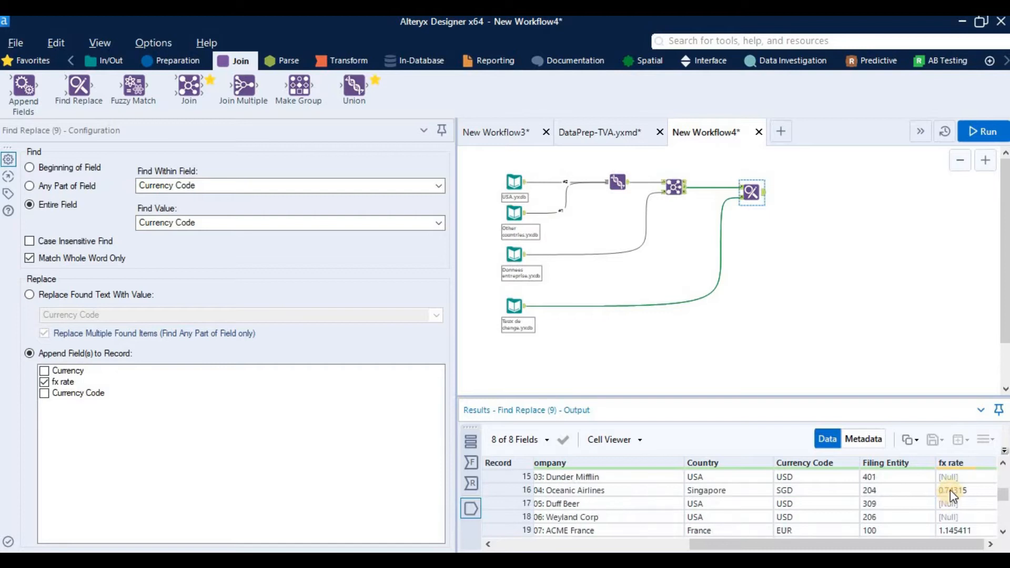
Step: Add a Formula tool after the Find Replace tool and choose fx rate as its output column
click(951, 474)
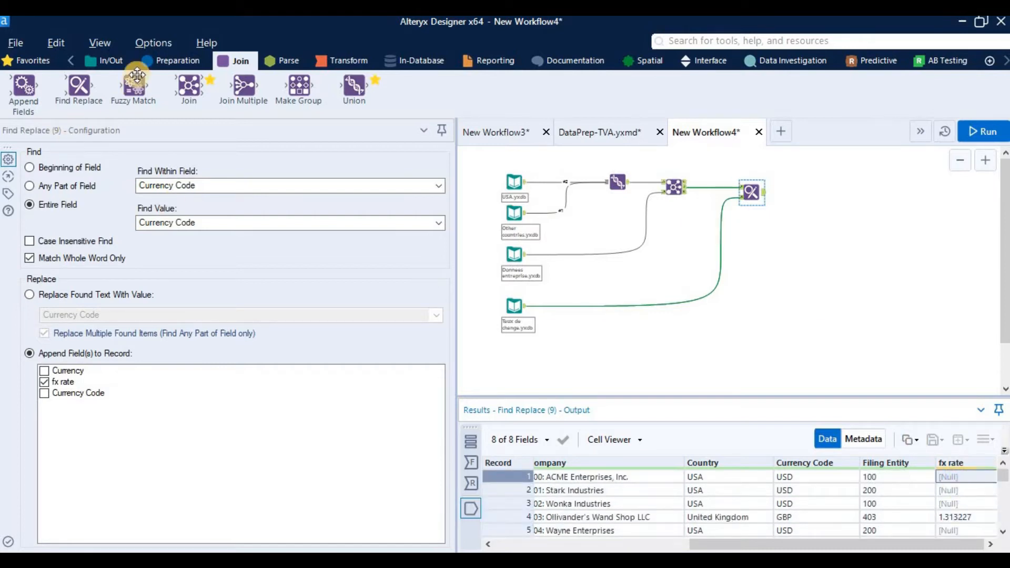
click(153, 61)
drag(253, 98, 795, 194)
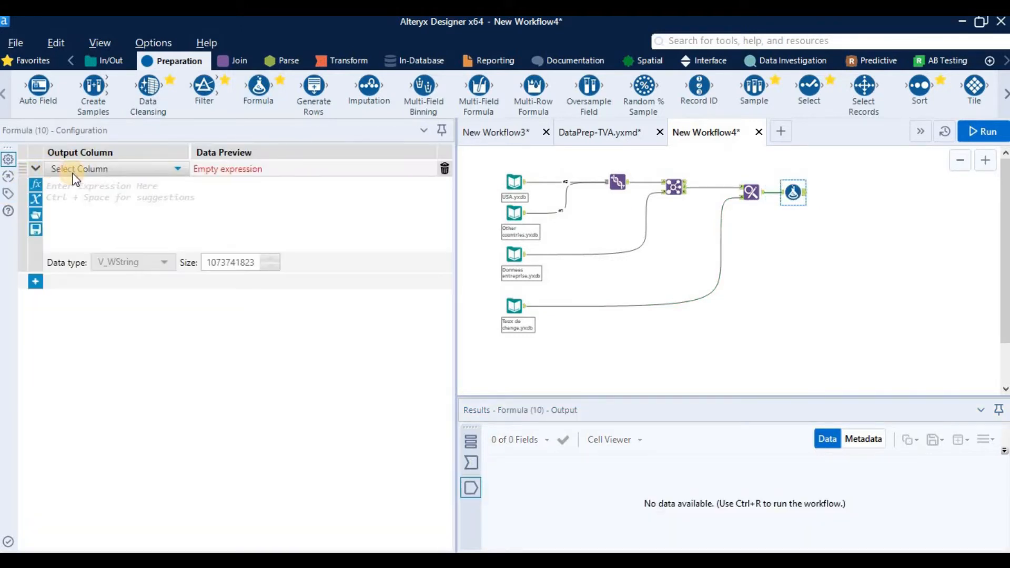
click(74, 175)
scroll(109, 316, down, 1)
click(109, 312)
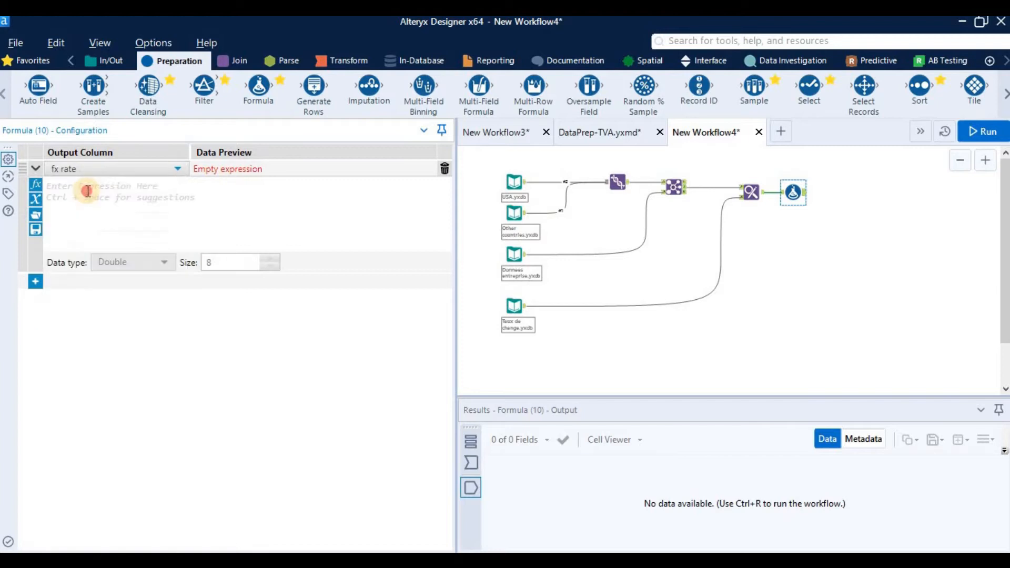
Step: Begin the fx rate expression with the condition if IsEmpty([fx rate])
text(if is)
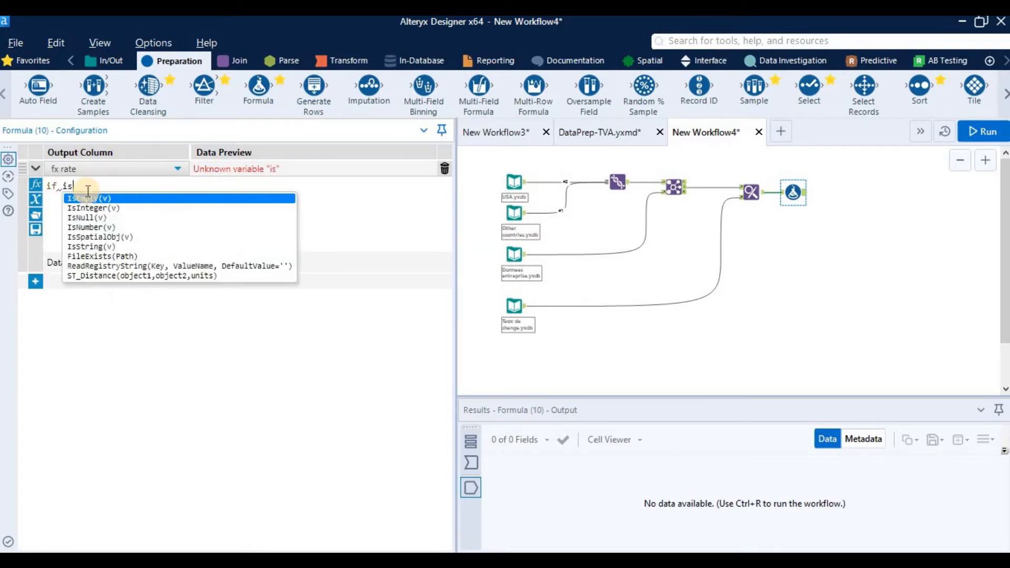
text(em)
key(Return)
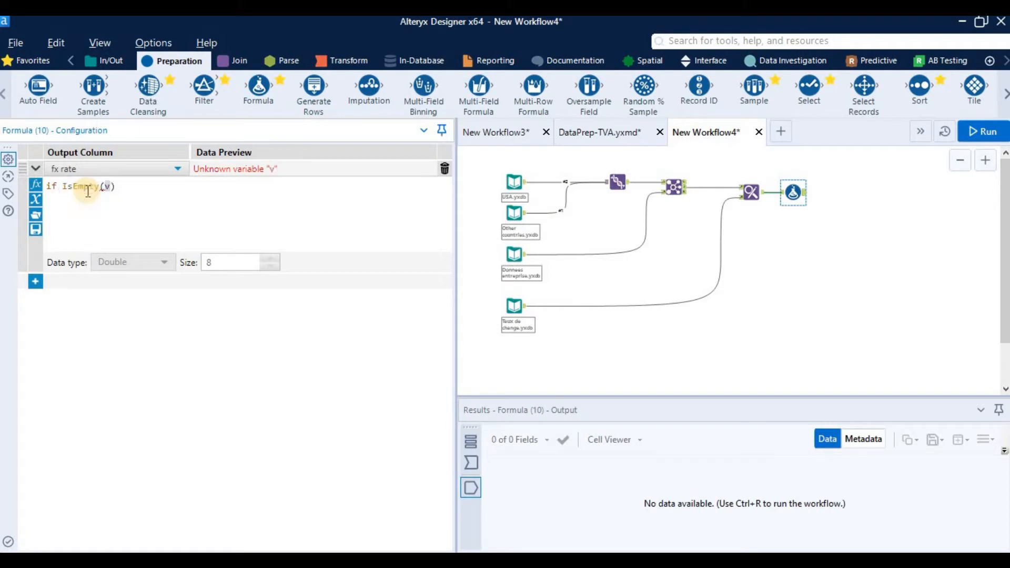
text(f)
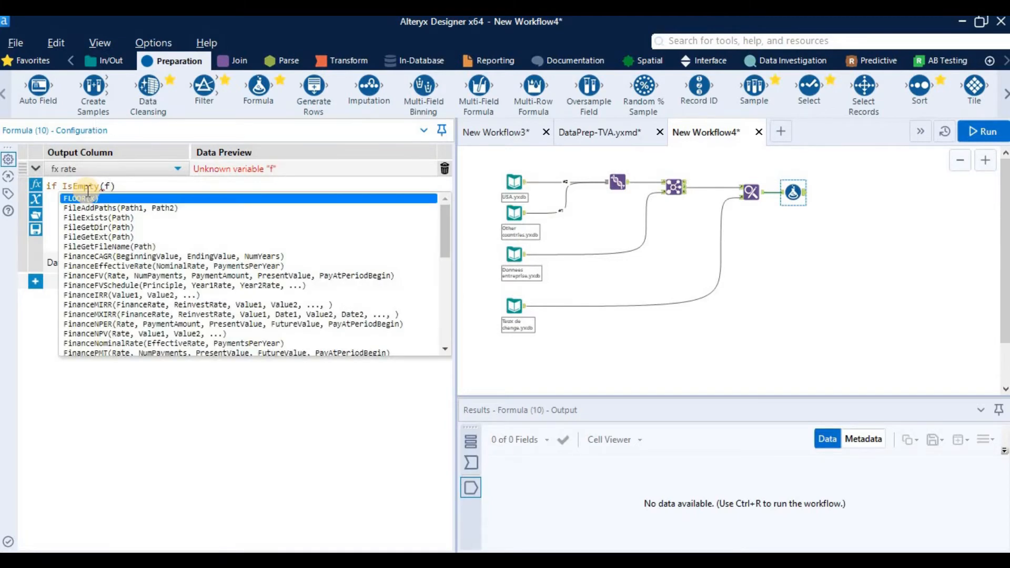
text(x)
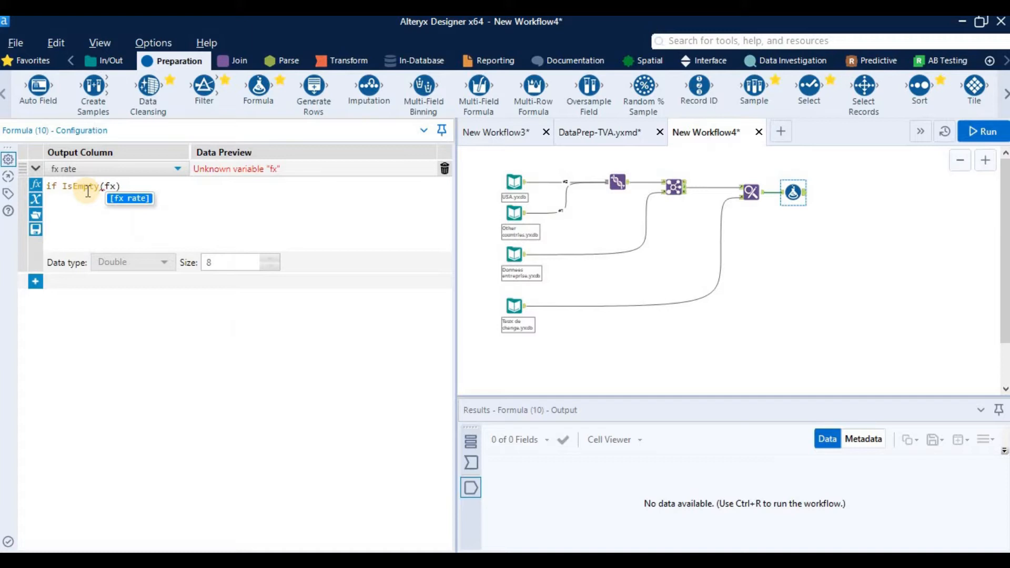
key(Return)
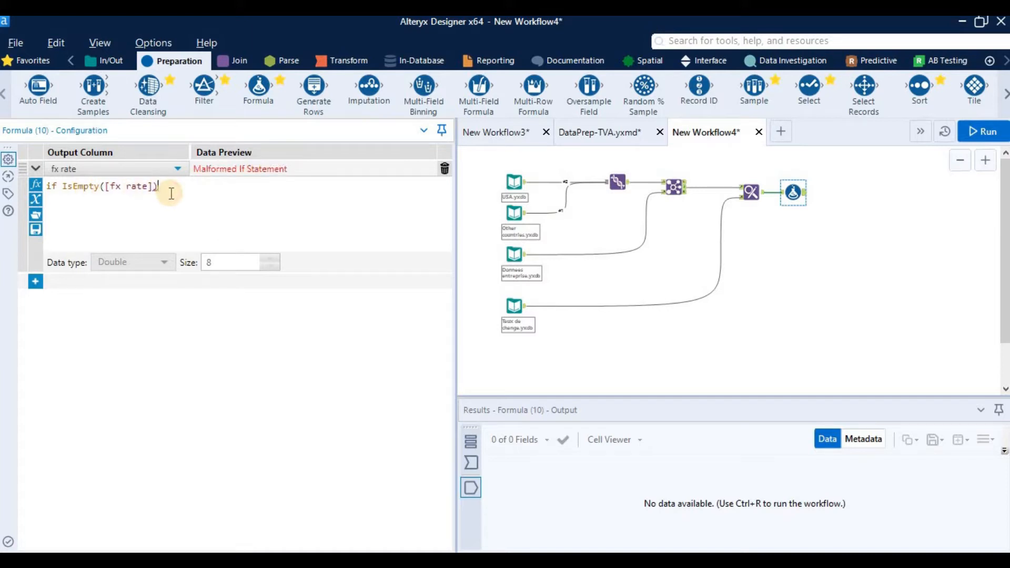
Step: Make the fx rate expression return the number 1 for empty rates by adding then 1, without quotes
text(then ")
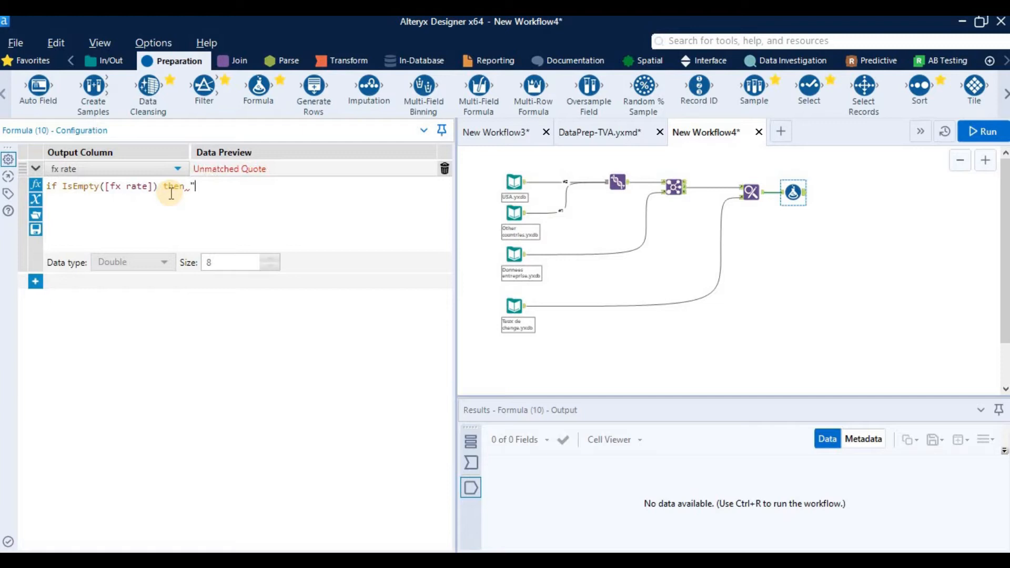
text(1")
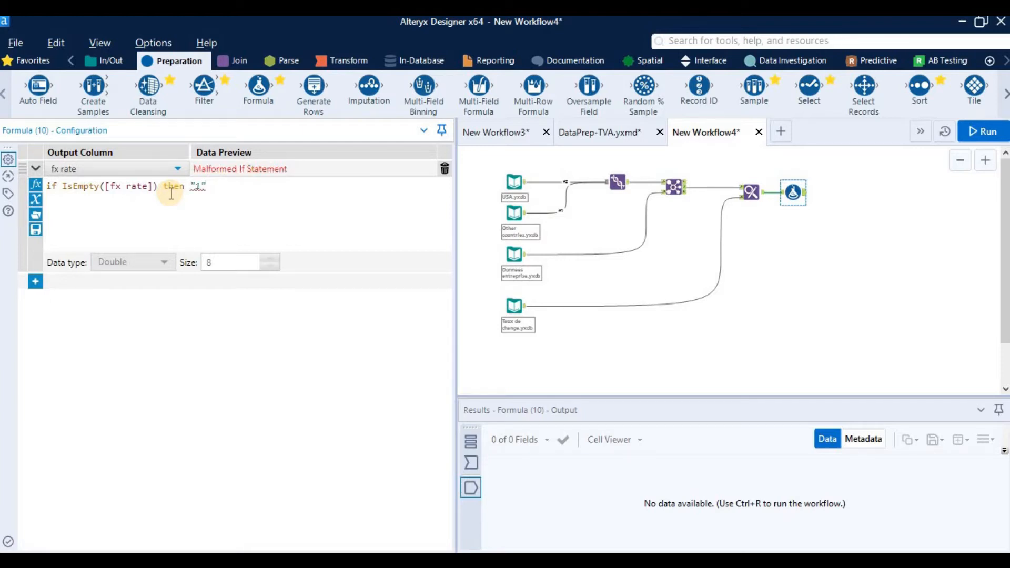
key(BackSpace)
key(BackSpace)
key(BackSpace)
right_click(172, 199)
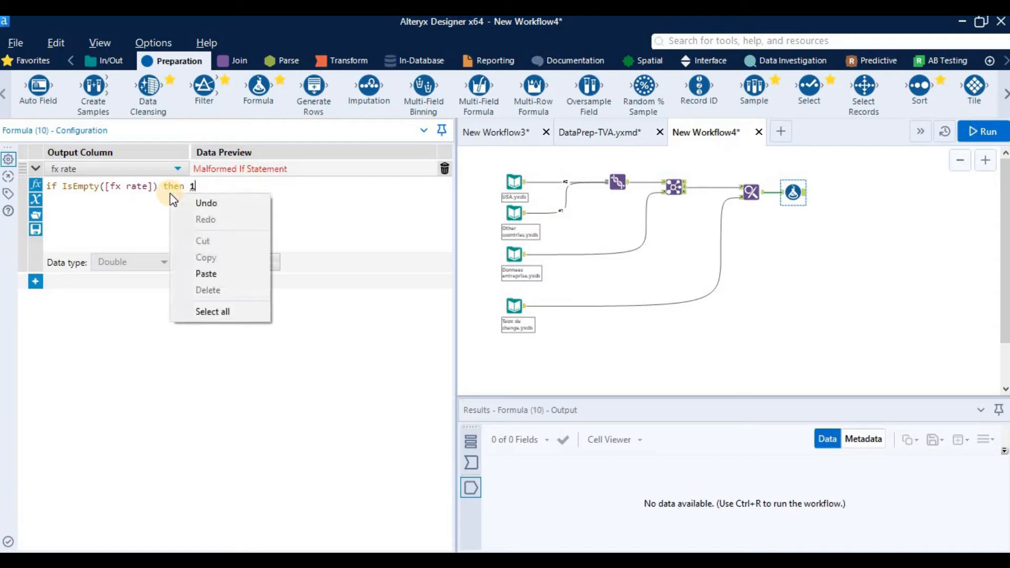
click(210, 184)
Step: Complete the fx rate expression with else [fx rate] endif to keep existing rates
text(1 e)
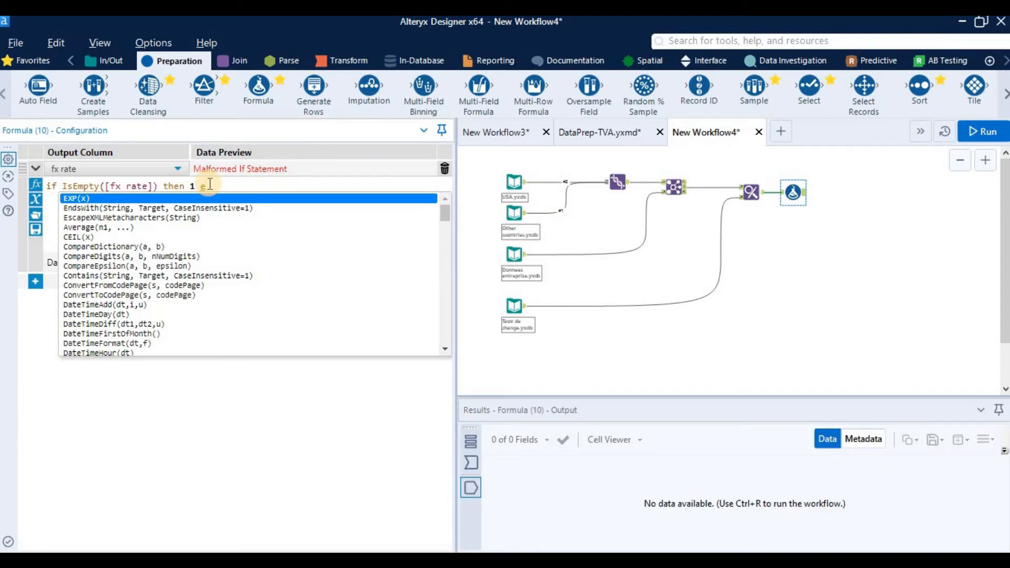
text(lse)
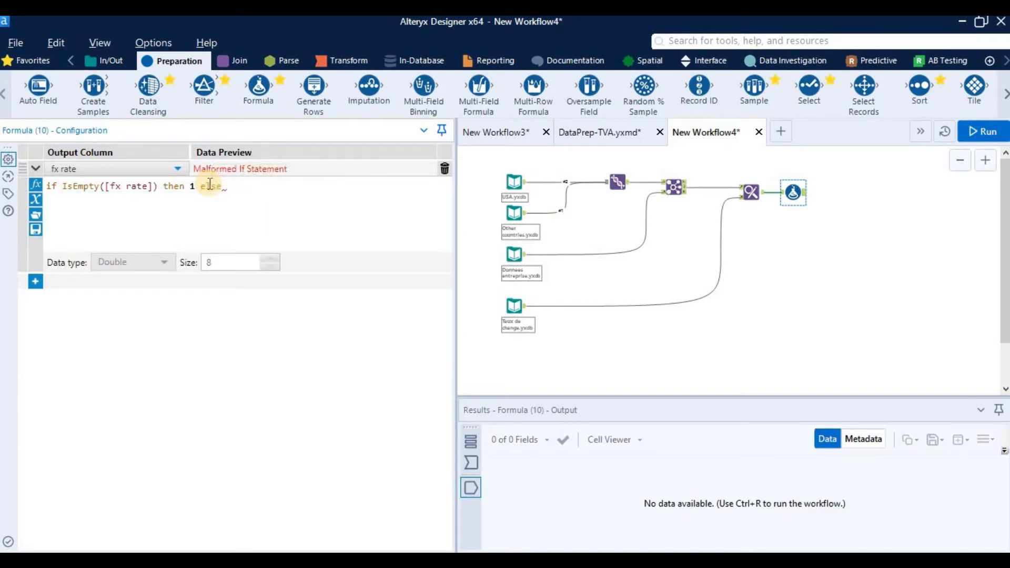
text( fx)
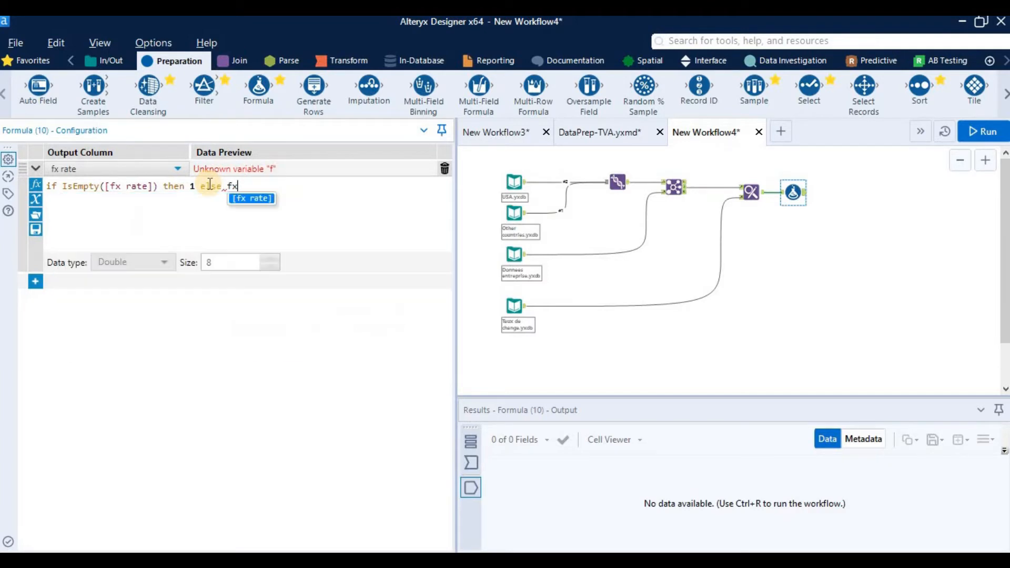
key(Return)
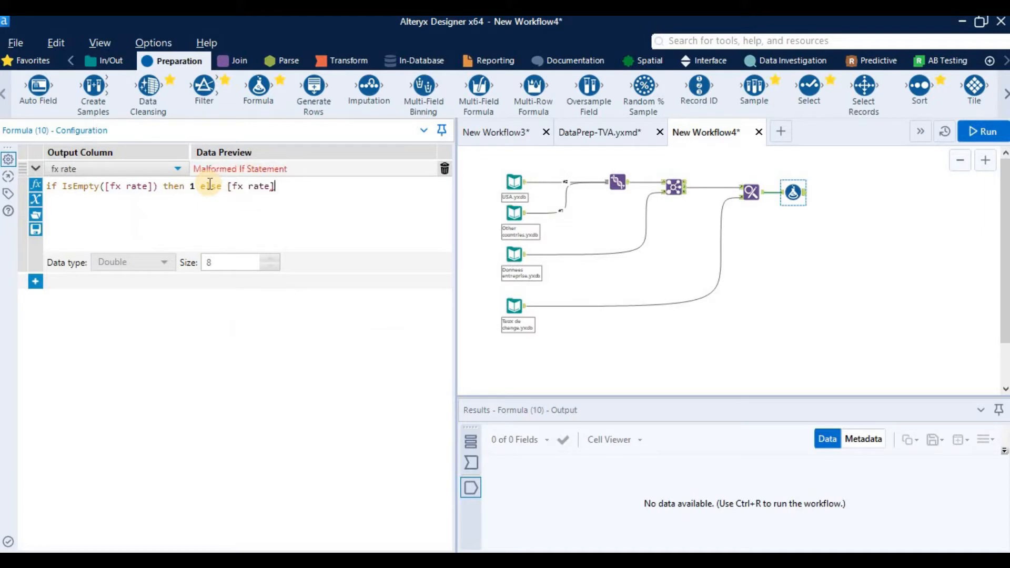
text(end)
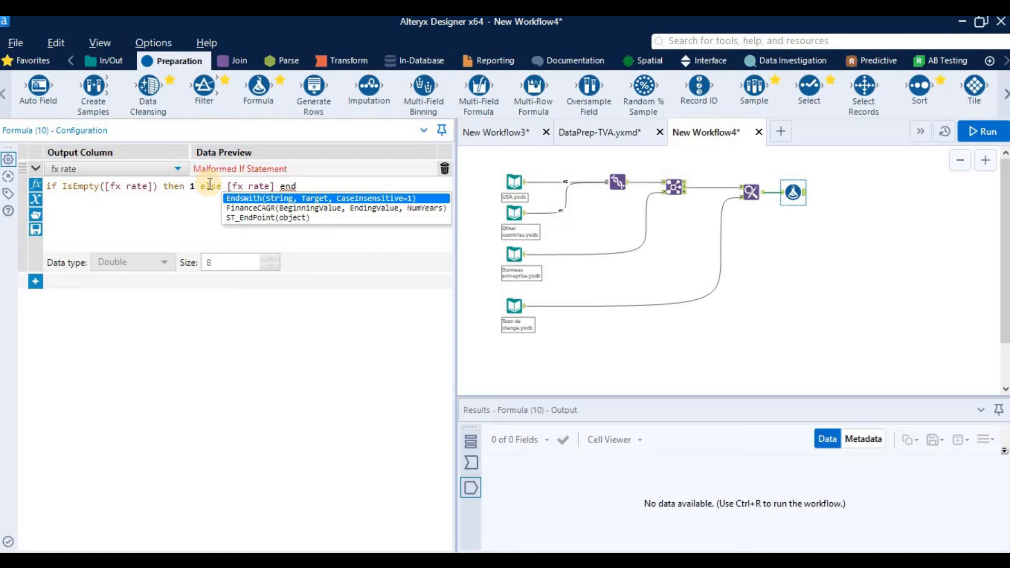
text(if)
Step: Run the workflow and check the fx rate column across the records of the Formula tool's output
click(986, 132)
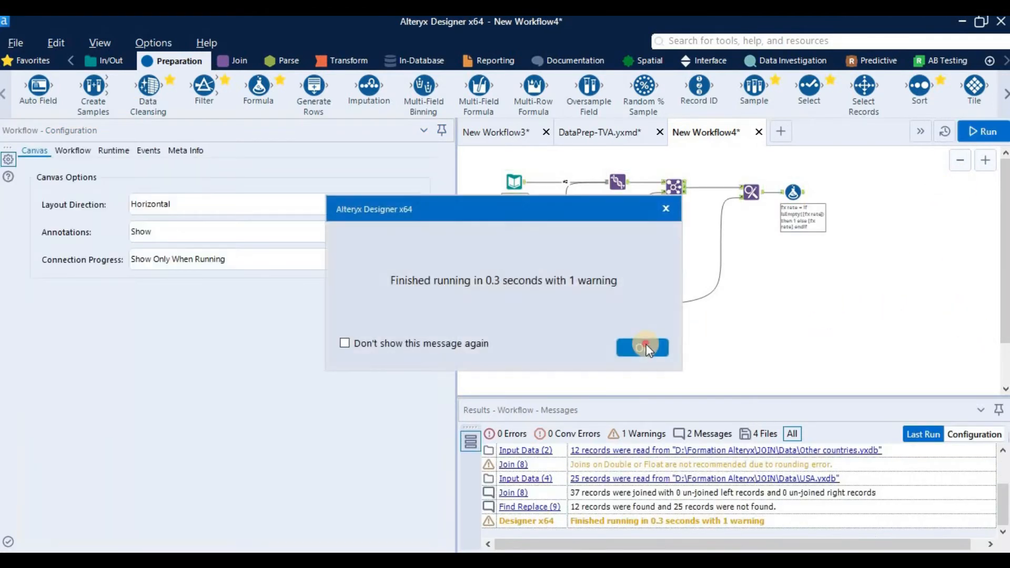
key(Return)
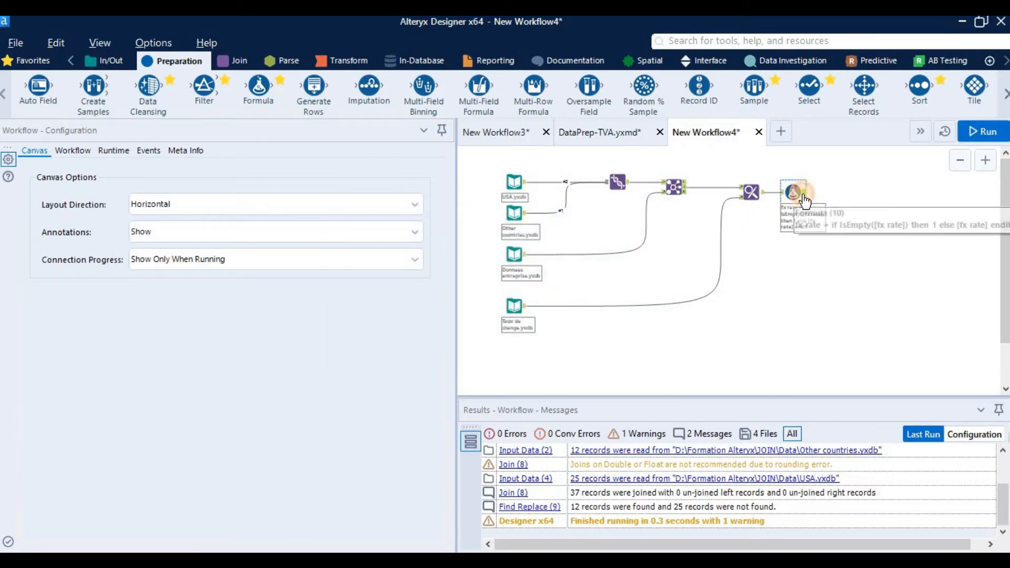
click(795, 192)
drag(763, 544, 1009, 544)
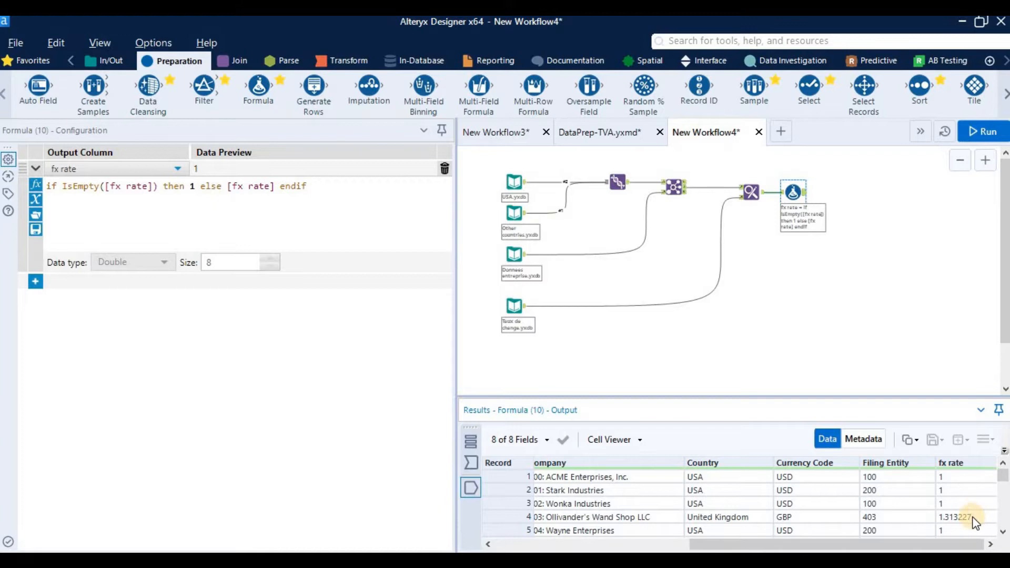
scroll(962, 527, down, 11)
mouse_move(948, 541)
mouse_down()
mouse_move(772, 528)
mouse_move(962, 543)
mouse_up()
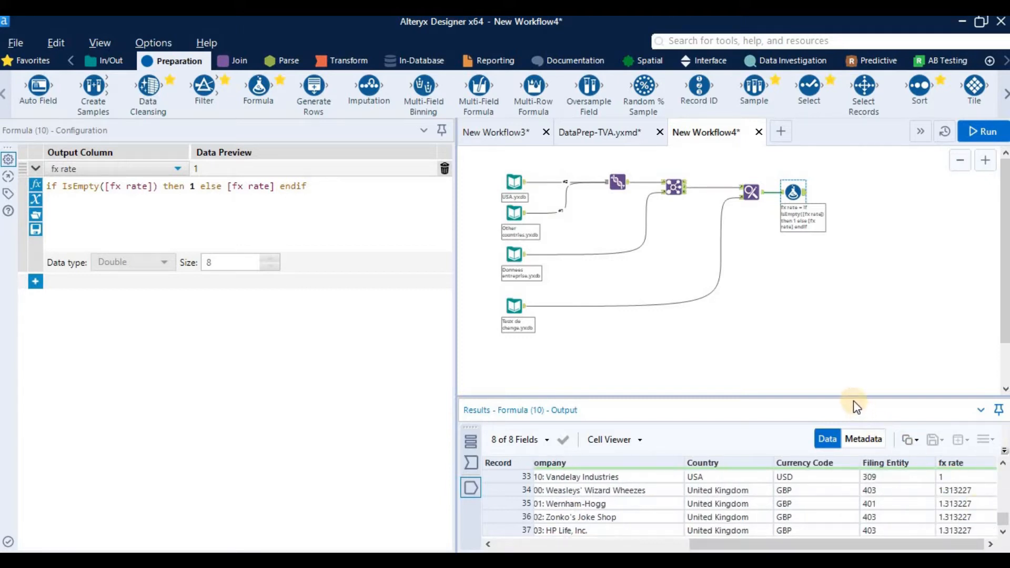
Step: Enlarge the results area slightly and examine the Formula output's records and columns from Company through fx rate
drag(848, 397, 847, 387)
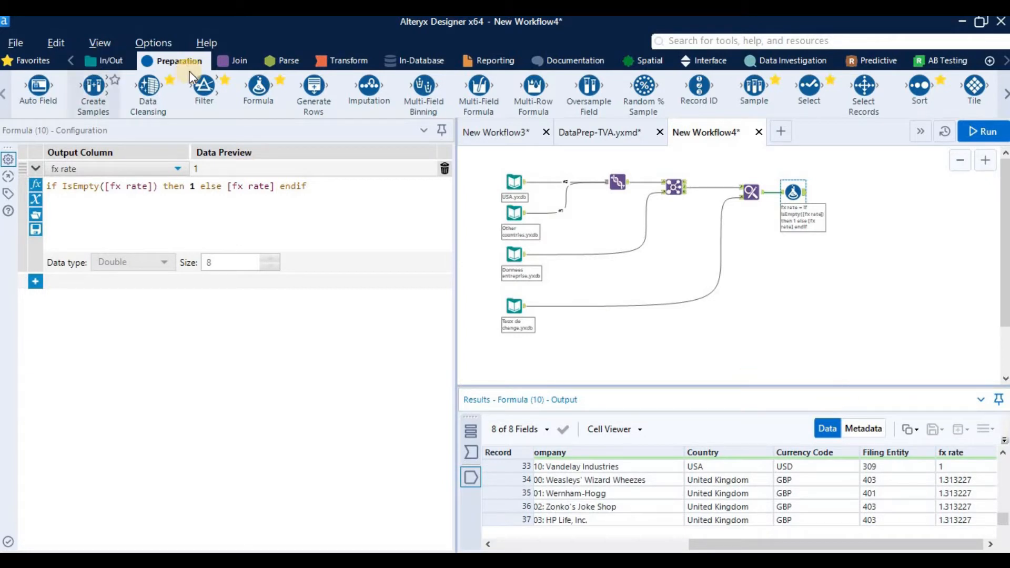
click(225, 63)
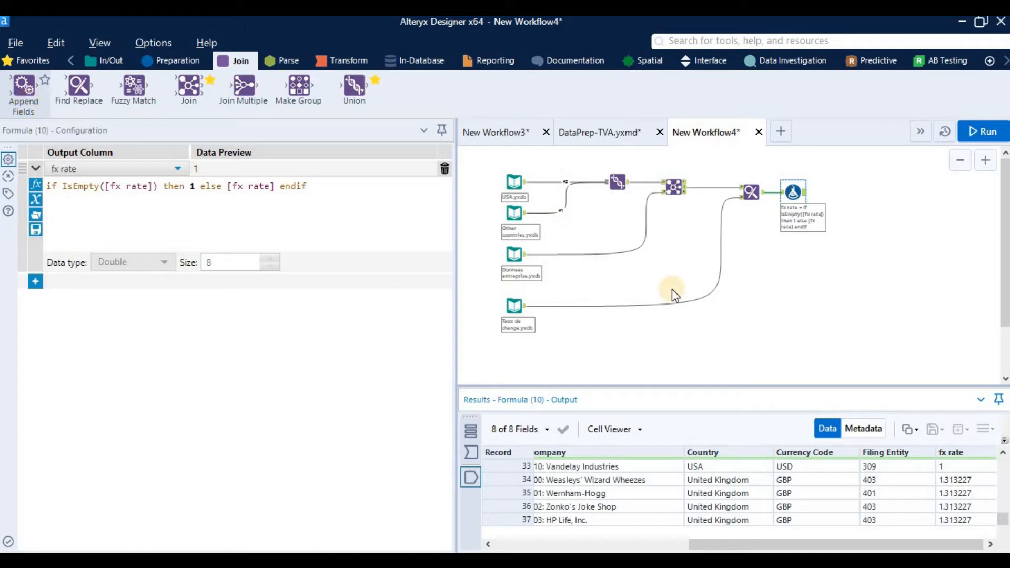
drag(806, 541, 980, 445)
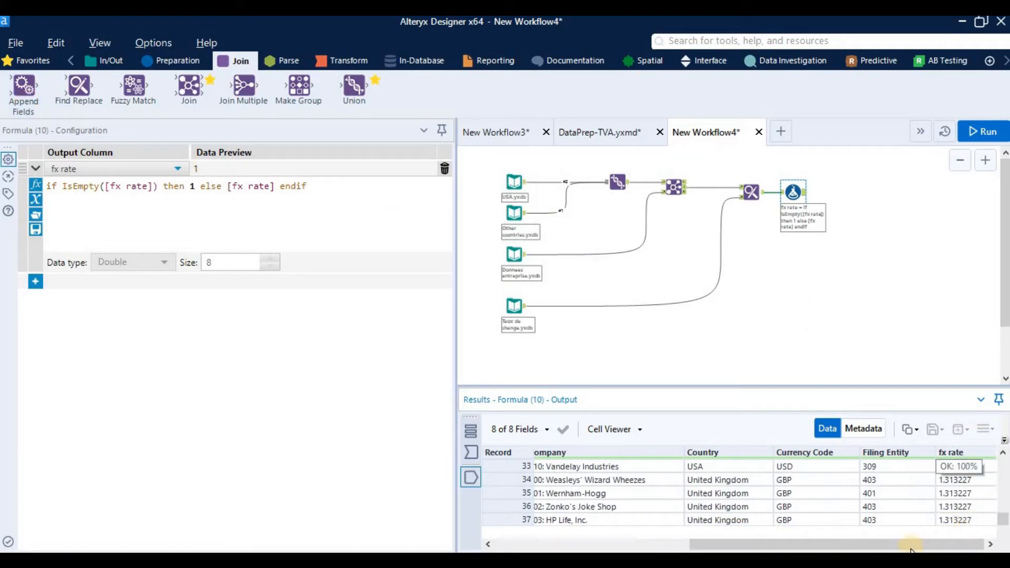
click(988, 542)
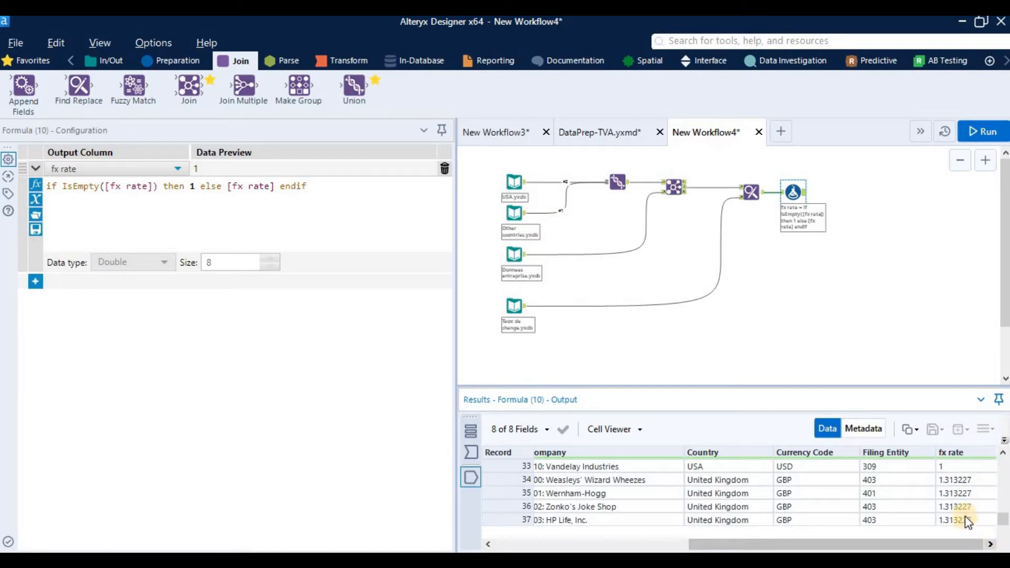
scroll(907, 513, up, 2)
scroll(903, 513, up, 9)
click(964, 544)
drag(964, 546, 943, 547)
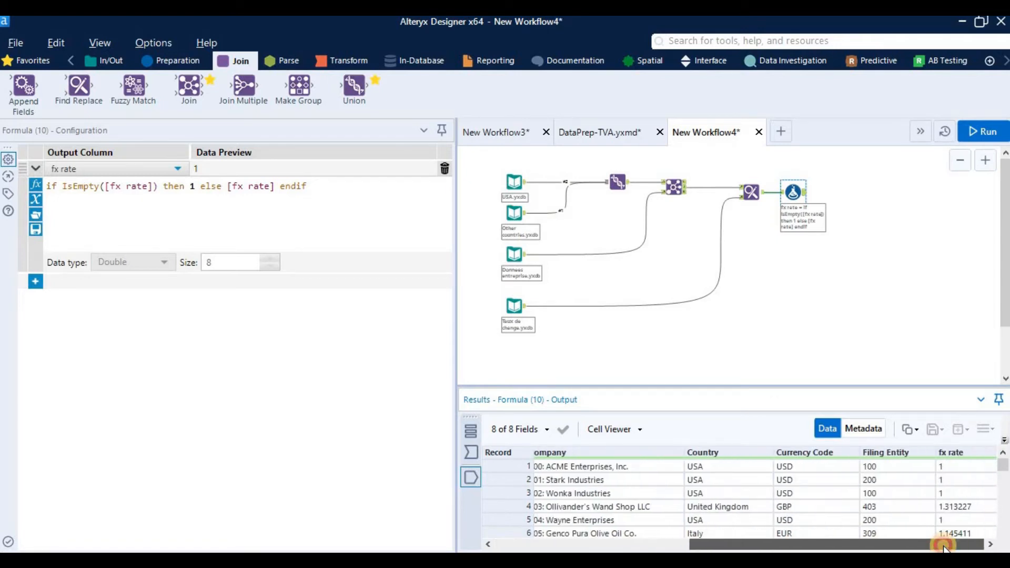
click(990, 545)
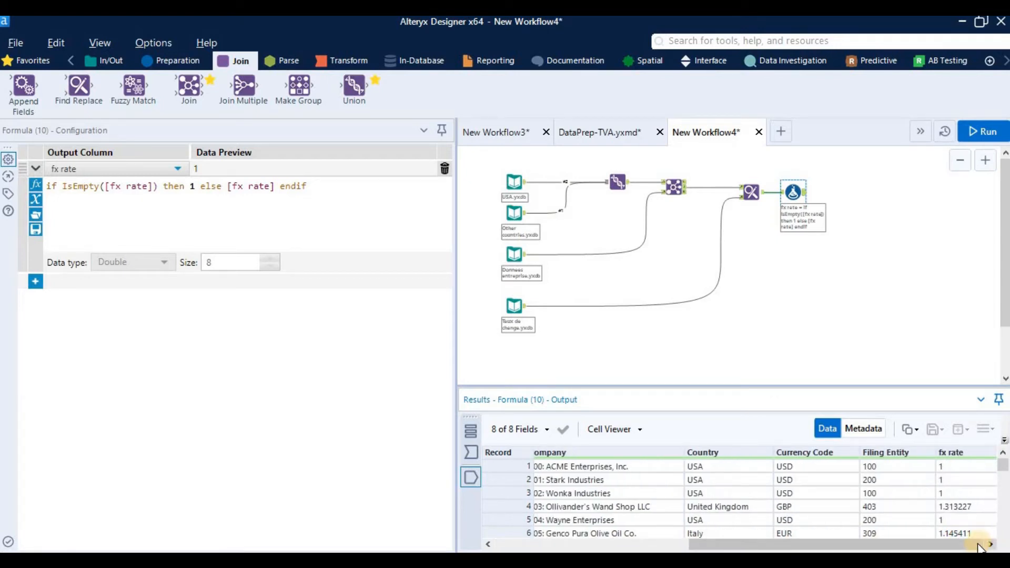
drag(897, 545, 980, 546)
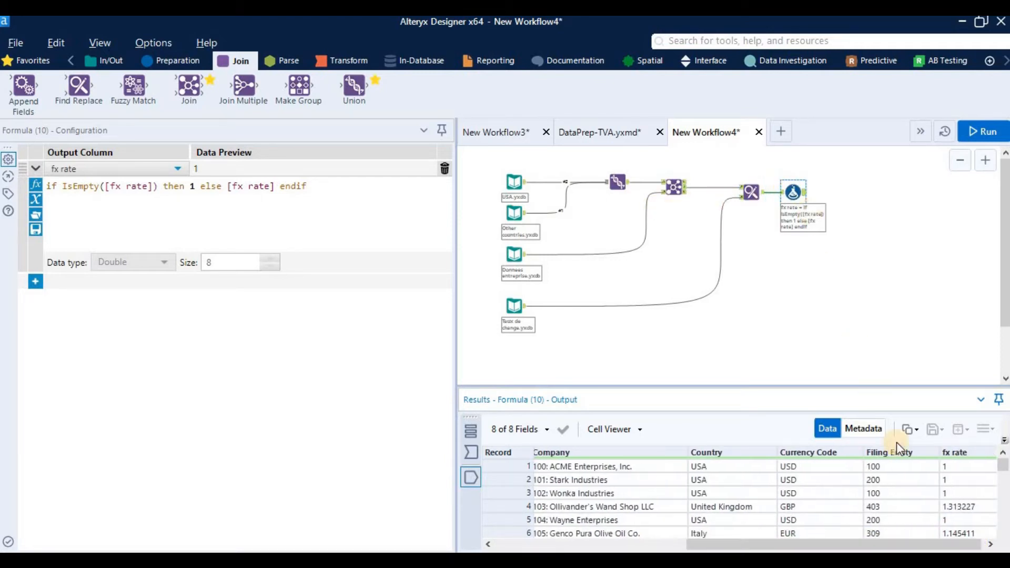
click(990, 544)
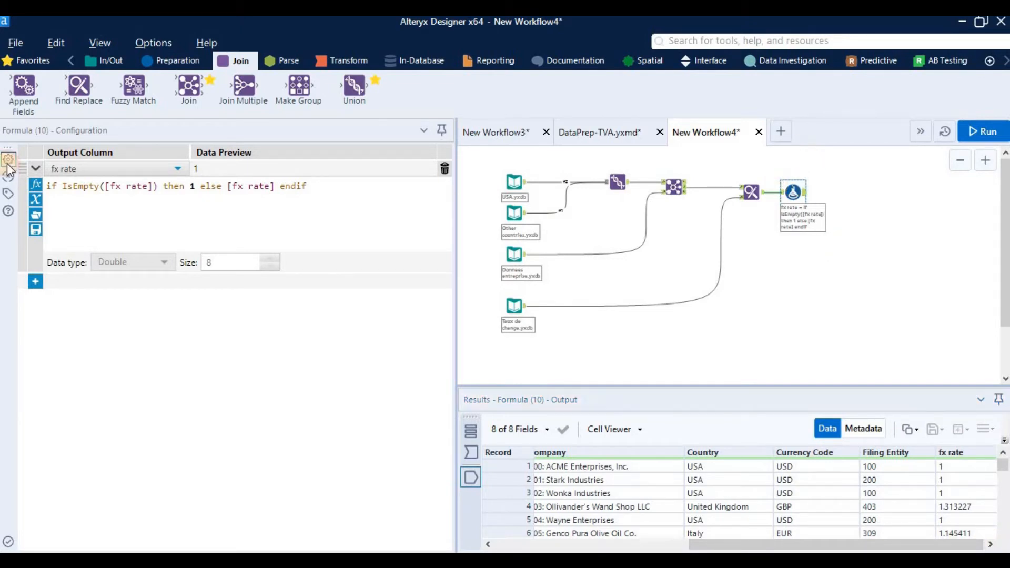
Step: Add a new output column named VAT to the Formula tool with the expression 1.2
click(34, 283)
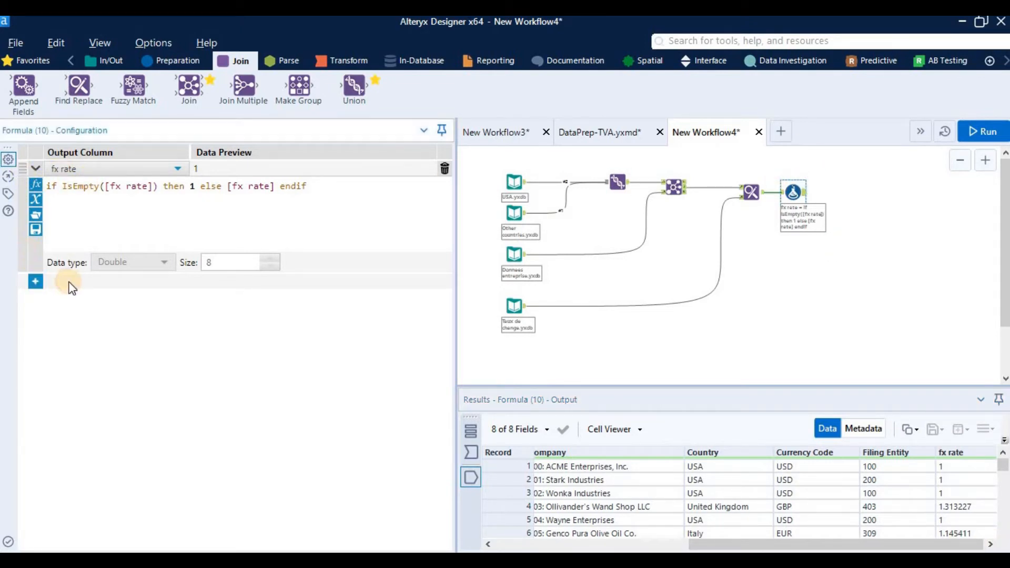
click(79, 287)
click(87, 298)
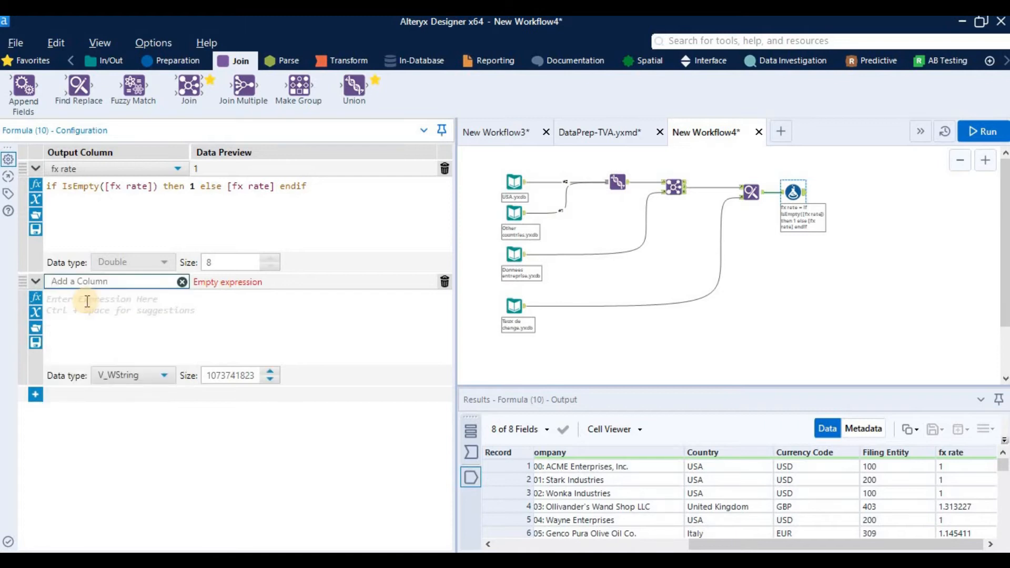
click(97, 331)
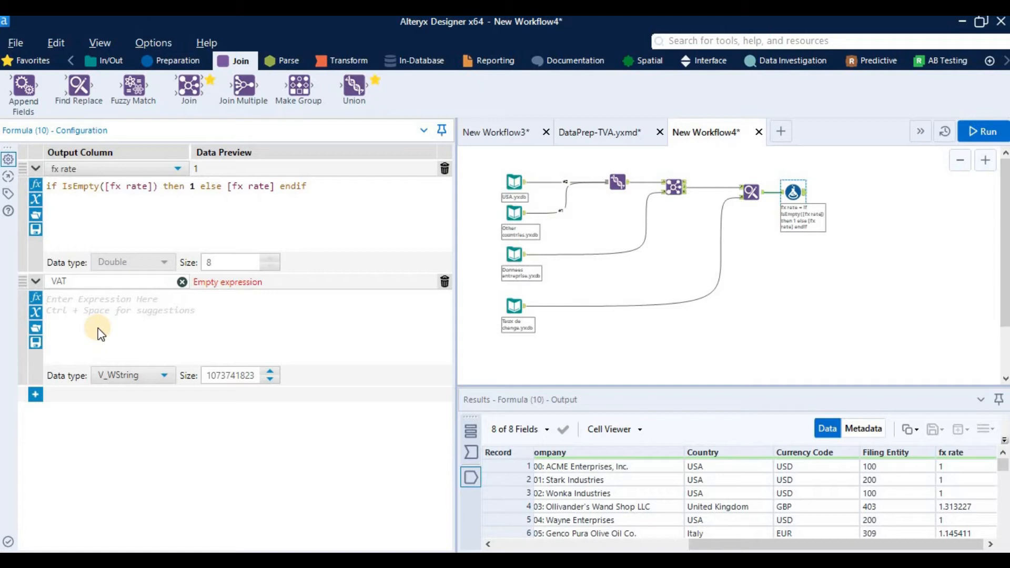
text(1.)
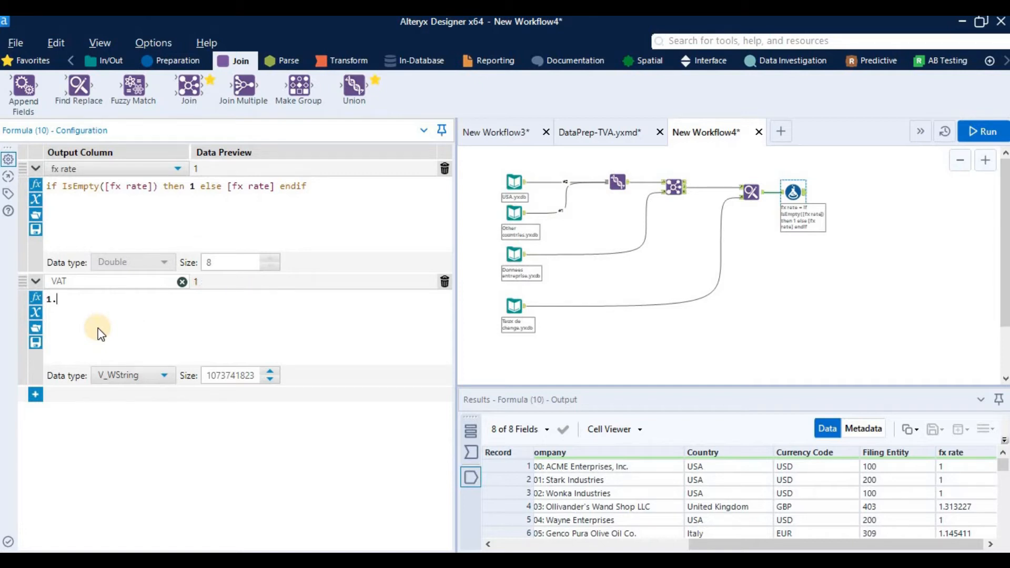
text(2)
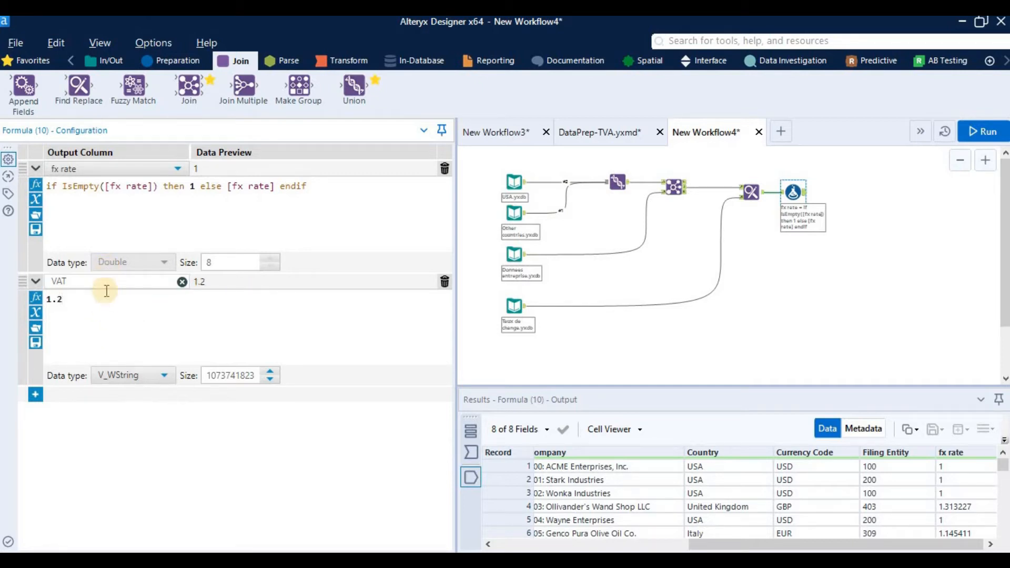
Step: Set the VAT column's data type to FixedDecimal
click(131, 372)
scroll(164, 473, down, 2)
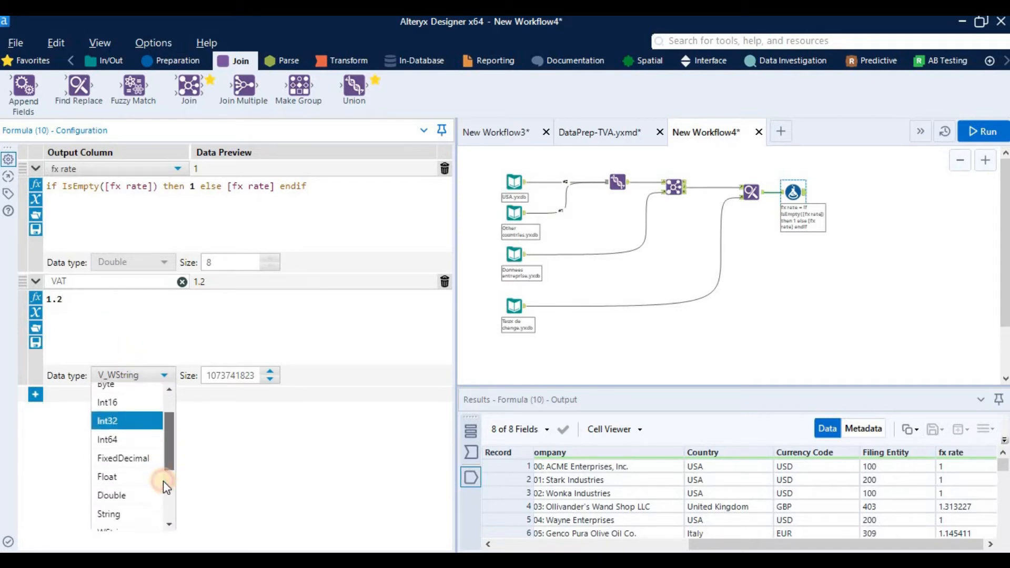
click(151, 453)
Step: Rerun the workflow and display the Formula tool's output data including the VAT column
click(762, 335)
click(963, 129)
click(665, 349)
click(798, 199)
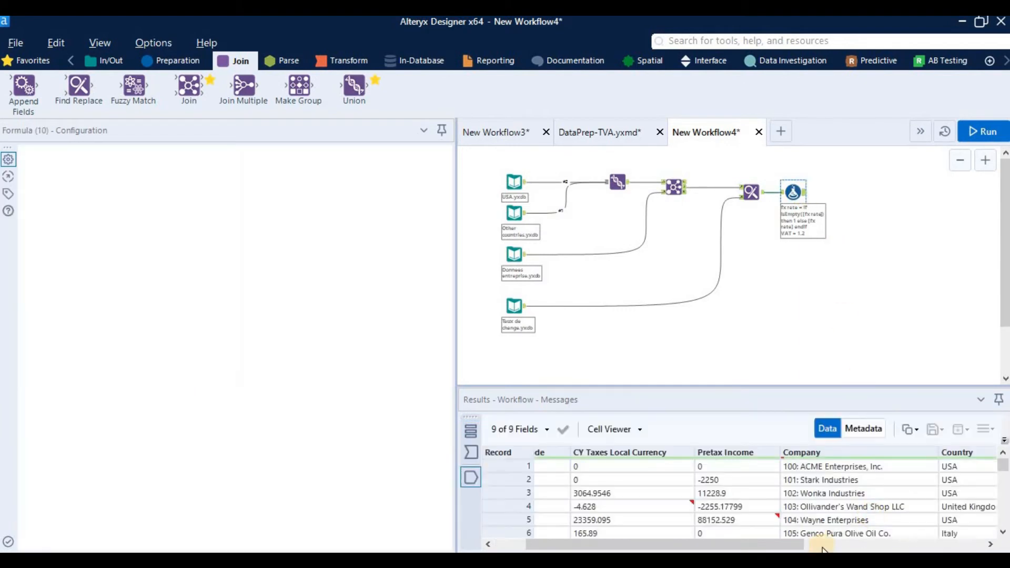
Step: Examine the fx rate and VAT columns at the end of the Formula tool's output data
click(984, 541)
click(985, 542)
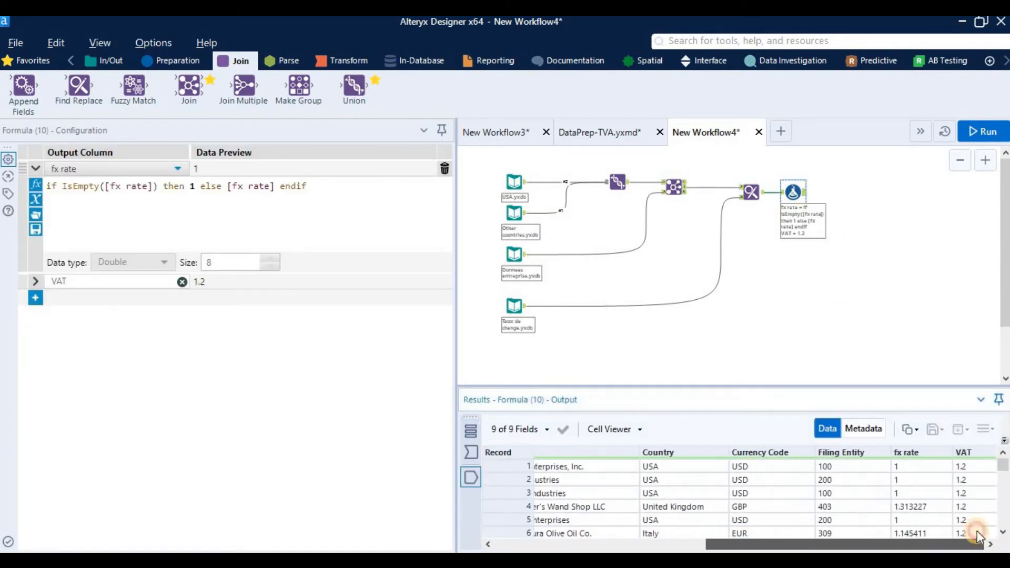
click(684, 543)
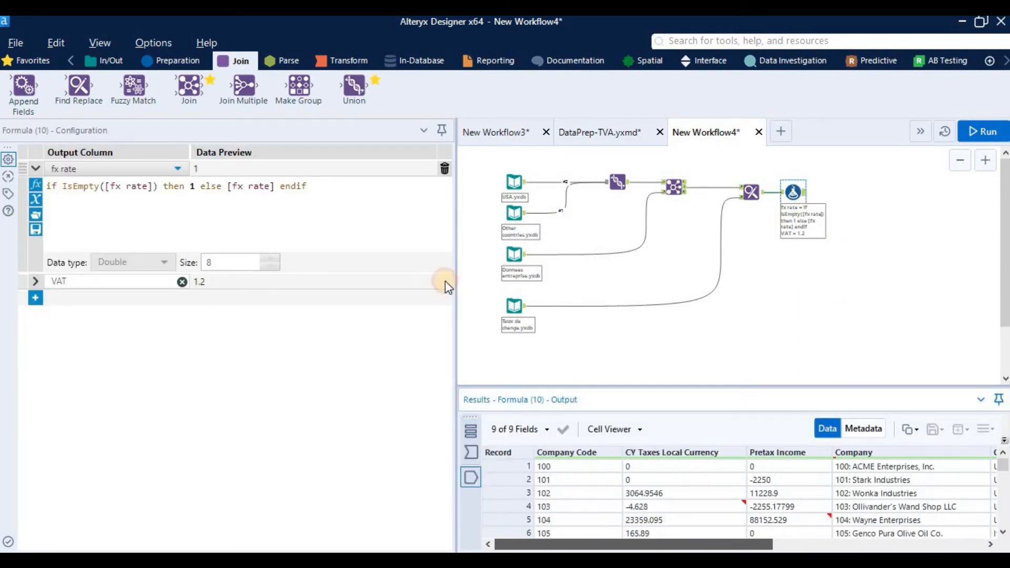
Step: Add a Text Input tool below the exchange rate input, with a VAT column containing the value 1.2
click(519, 351)
click(103, 68)
drag(354, 87, 516, 350)
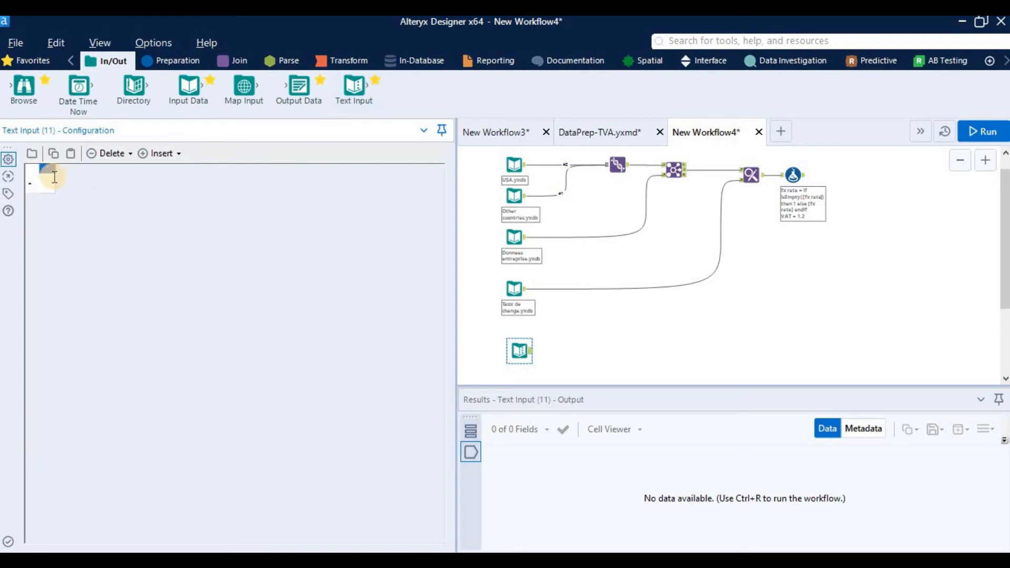
text(VAT)
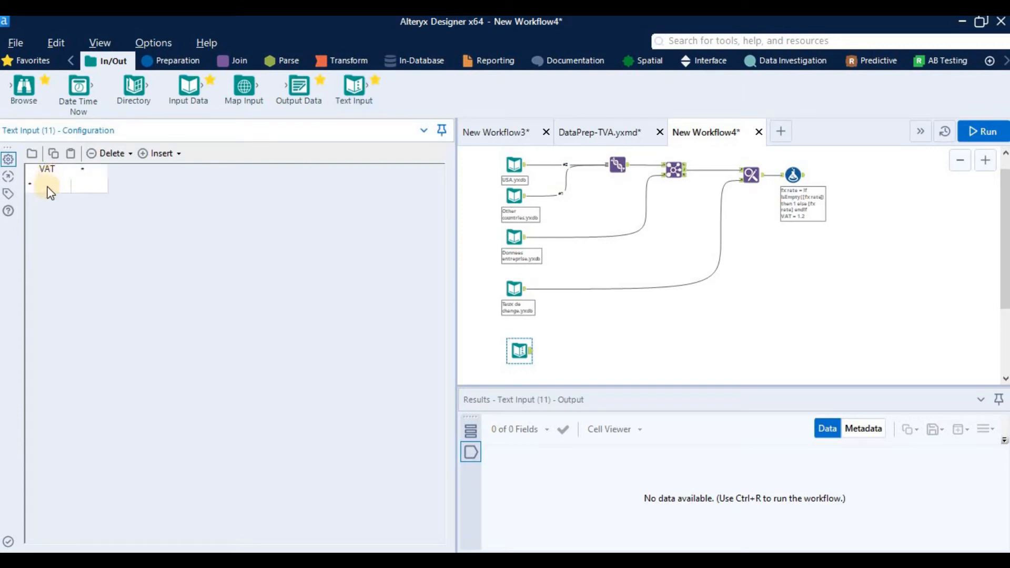
click(53, 184)
text(1)
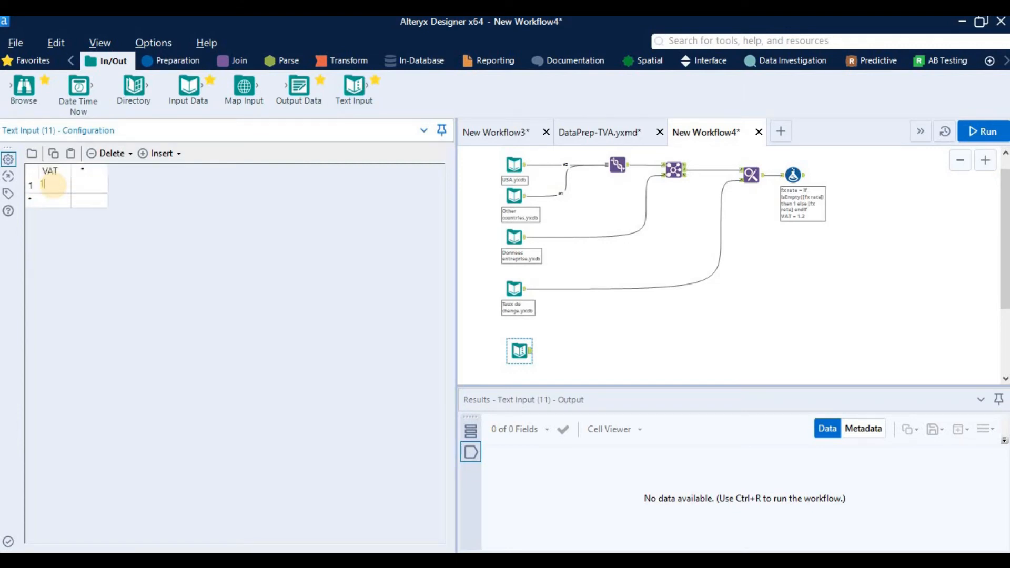
text(.2)
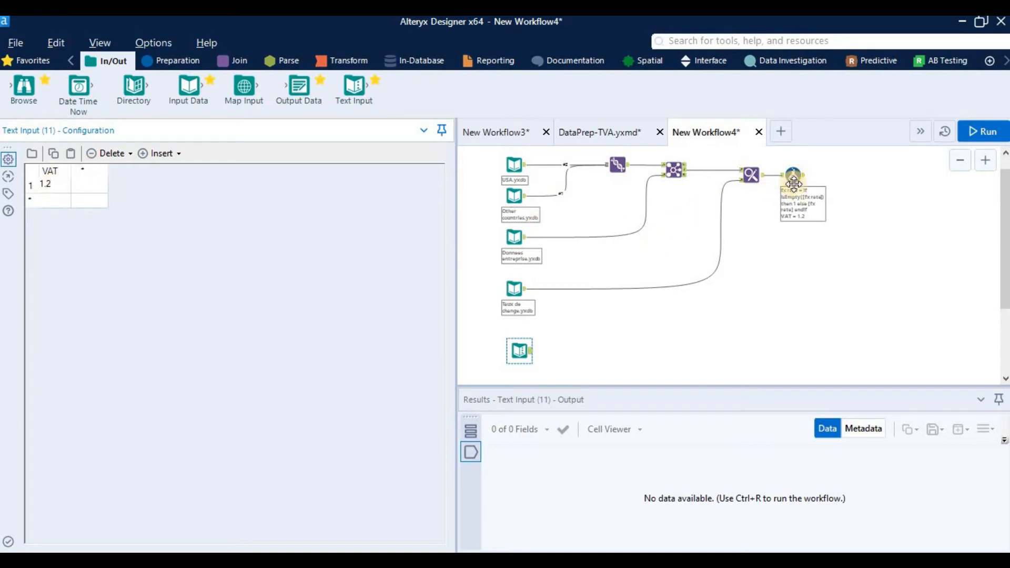
Step: Delete the VAT output column from the Formula tool, keeping only the fx rate expression
click(794, 176)
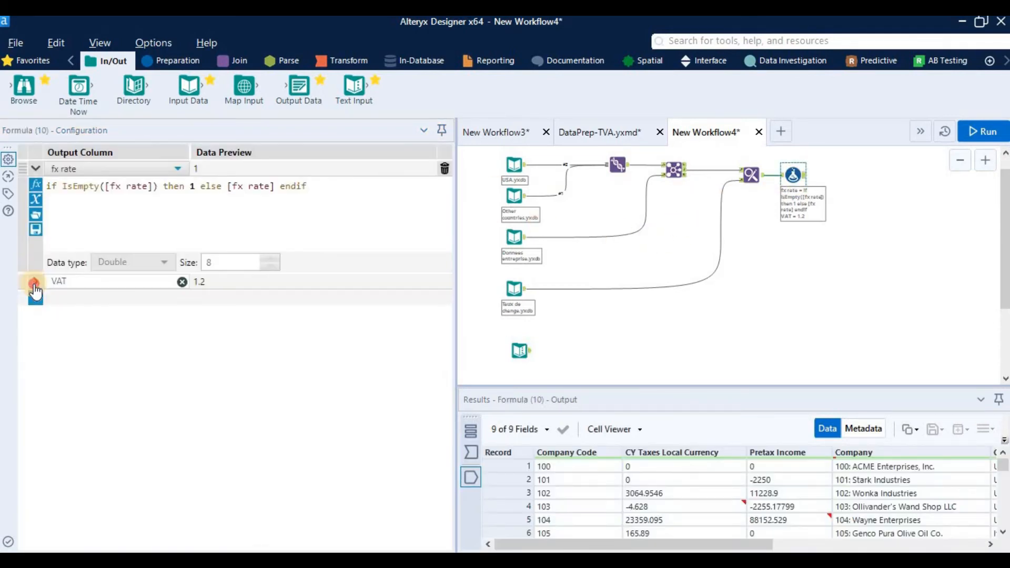
click(340, 288)
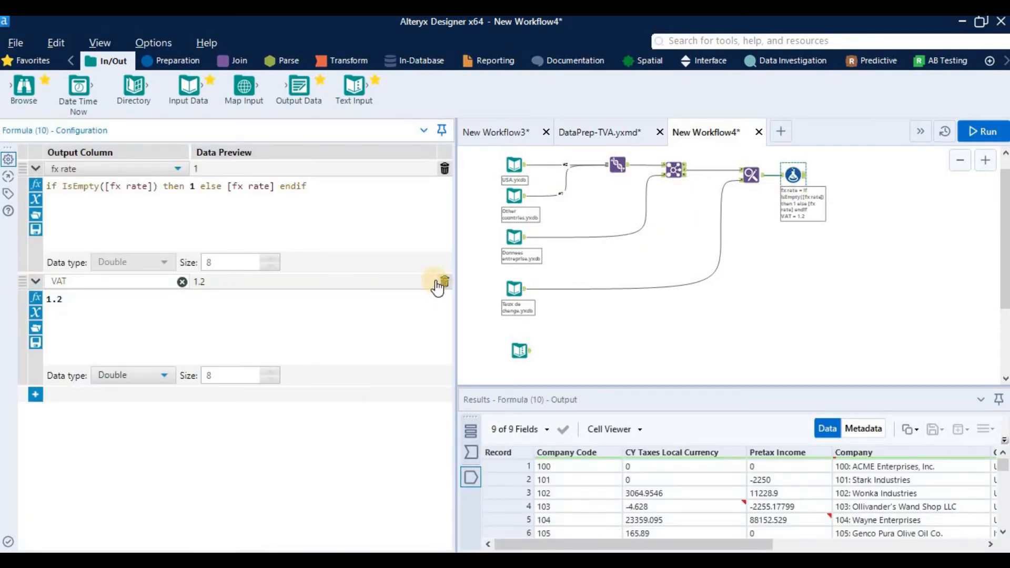
click(799, 328)
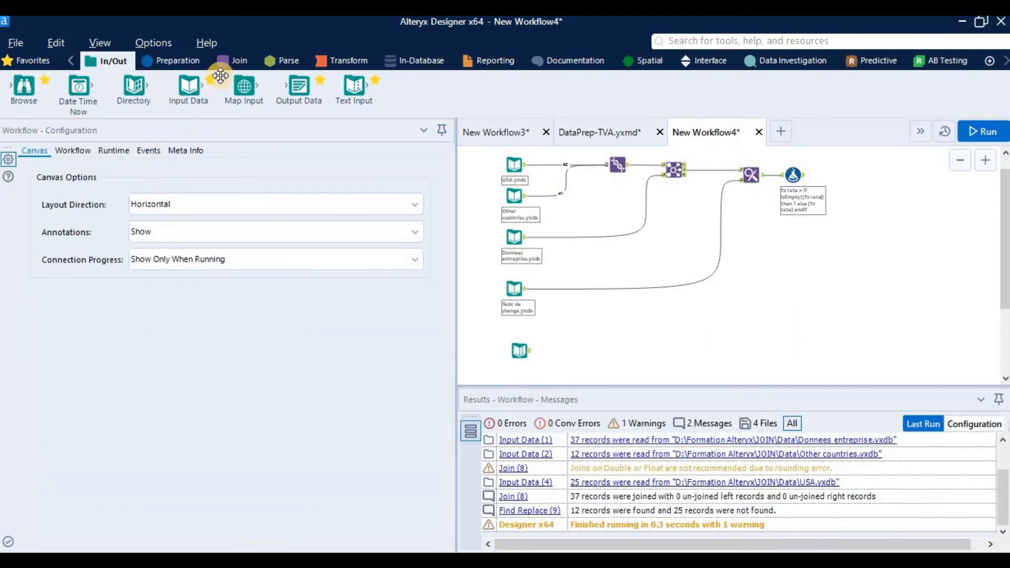
Step: Add an Append Fields tool after the Formula tool and connect the Formula output to its Target input
click(231, 61)
drag(57, 95, 856, 244)
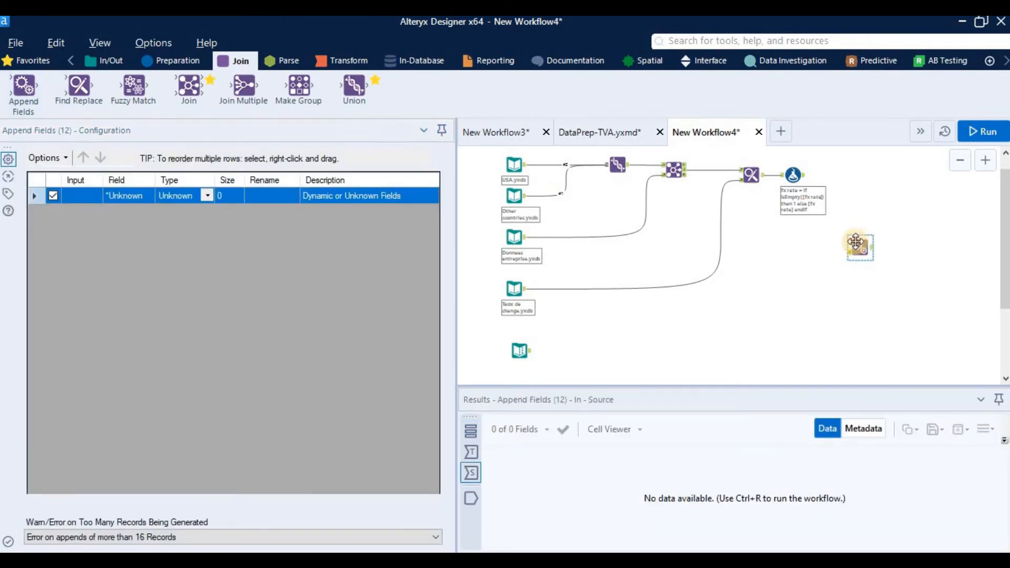
scroll(834, 184, up, 2)
drag(769, 173, 851, 177)
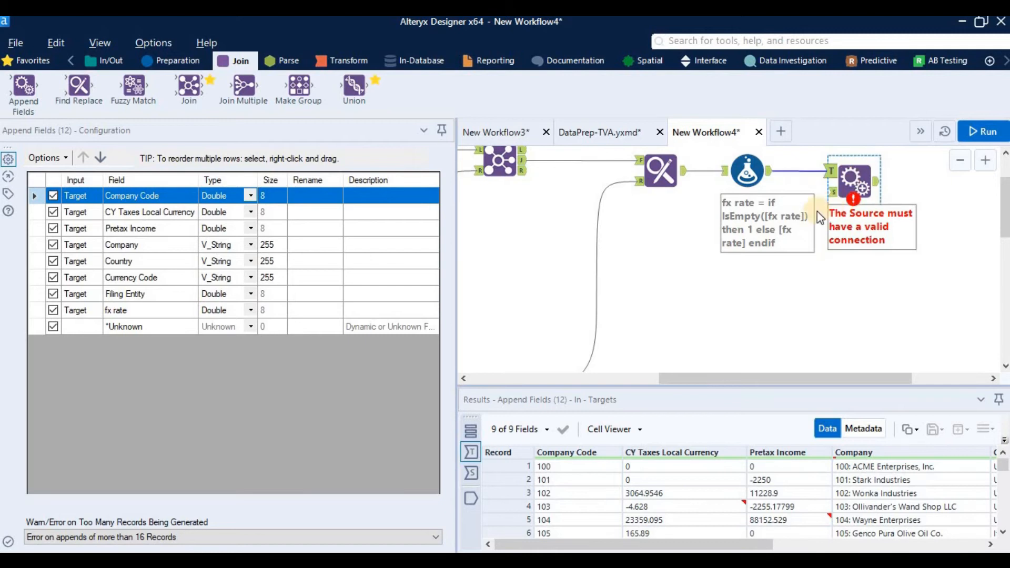
Step: Connect the VAT Text Input tool to the Source input of the Append Fields tool
scroll(798, 292, down, 2)
scroll(795, 286, down, 3)
scroll(609, 317, down, 3)
drag(528, 307, 886, 243)
drag(871, 210, 882, 199)
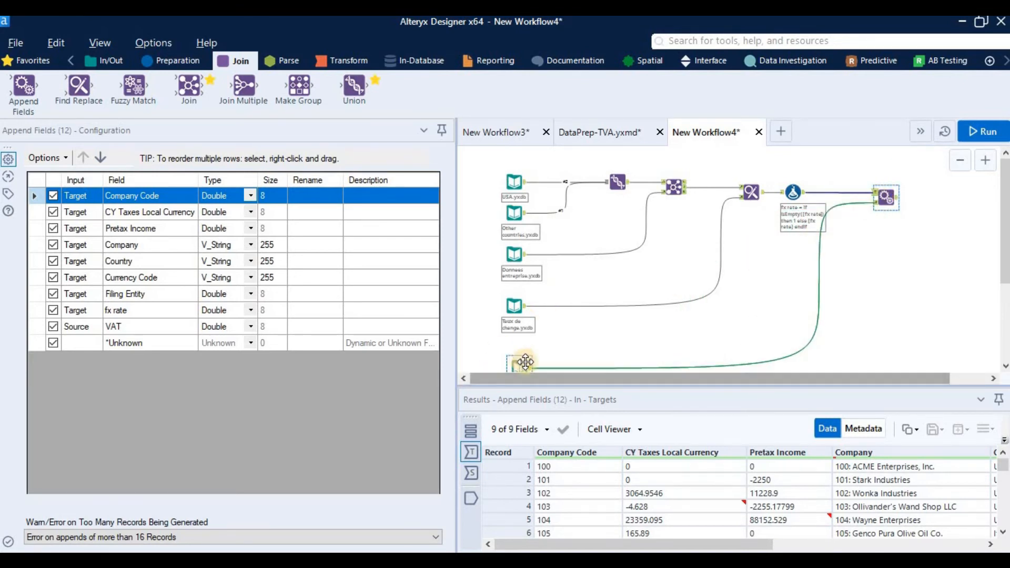
click(891, 198)
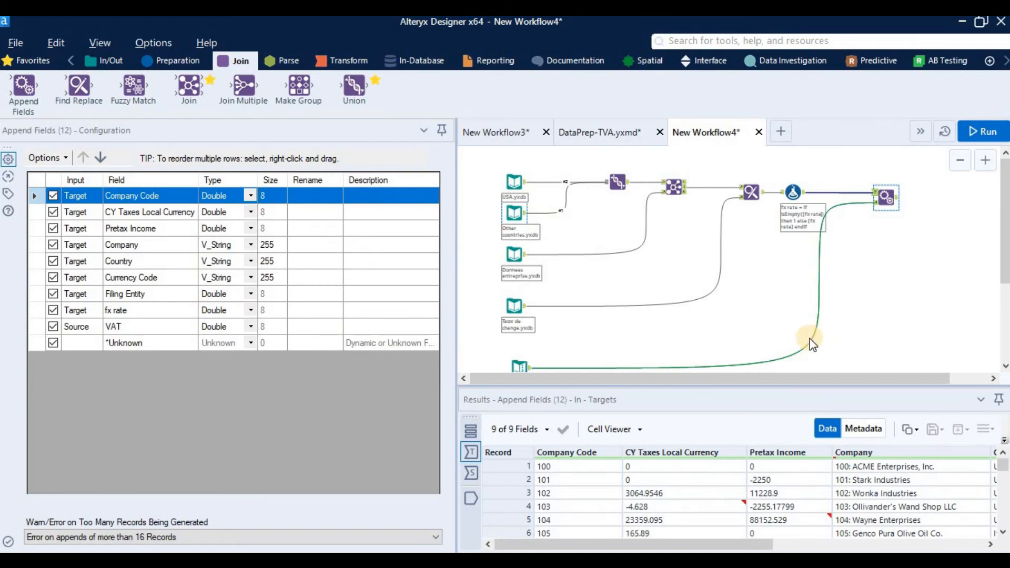
Step: Run the workflow, dismiss the completion message and display the Append Fields tool's output
click(982, 132)
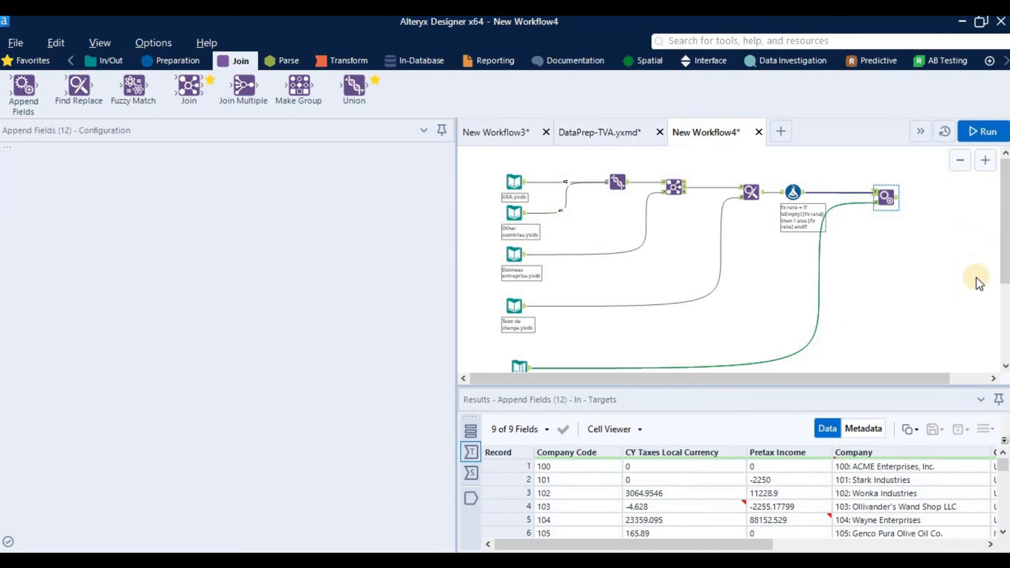
click(646, 348)
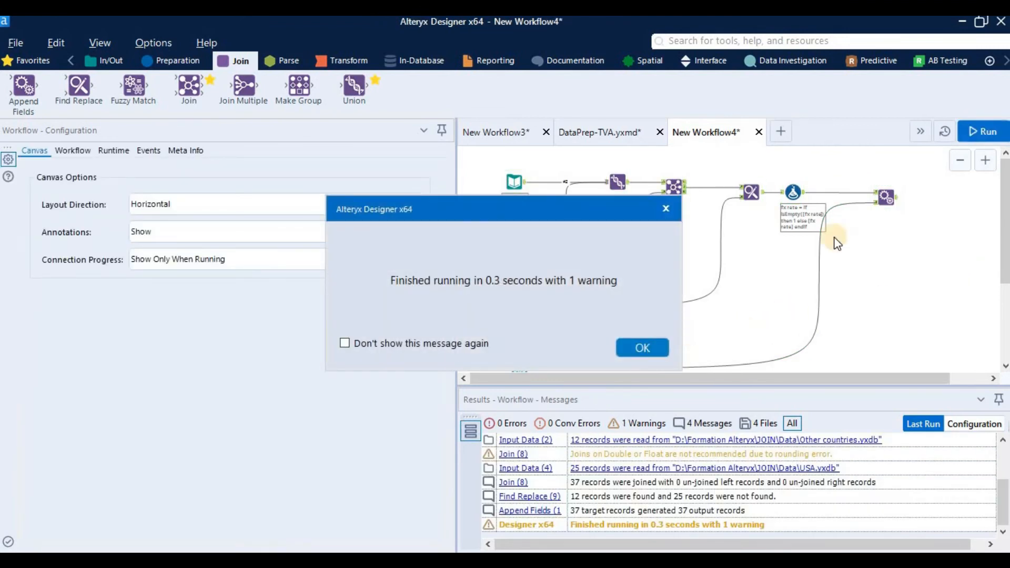
click(889, 199)
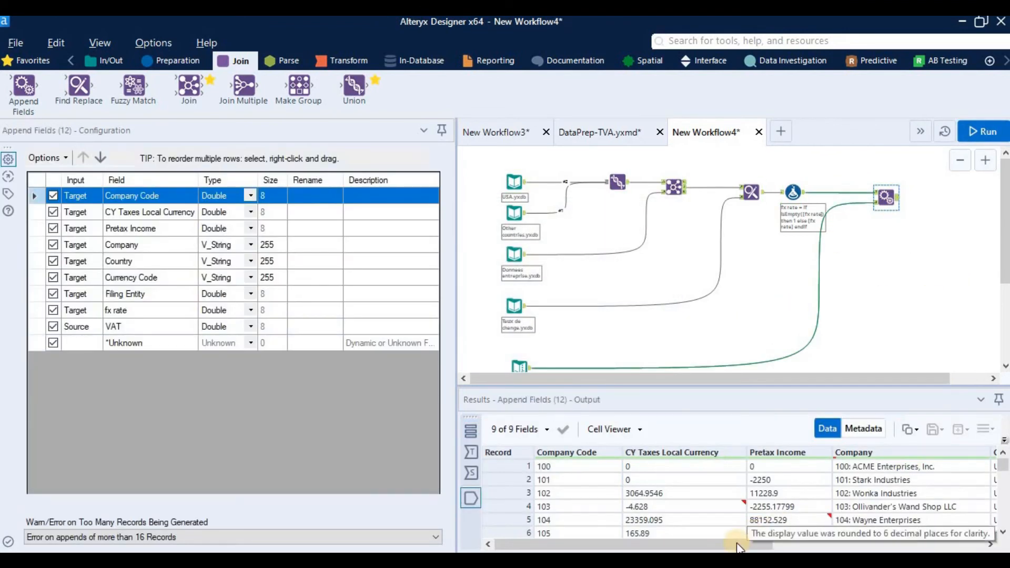
Step: Examine the appended VAT column across the Append Fields output records, then return to the first columns
drag(739, 544, 954, 541)
click(955, 470)
scroll(954, 474, down, 11)
scroll(956, 479, up, 10)
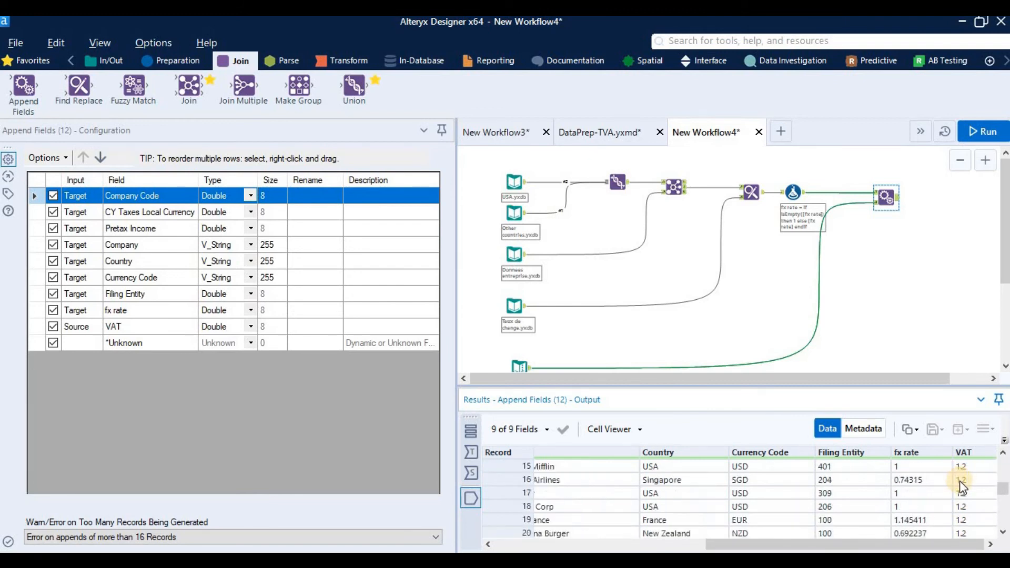
scroll(963, 475, up, 1)
scroll(966, 478, down, 10)
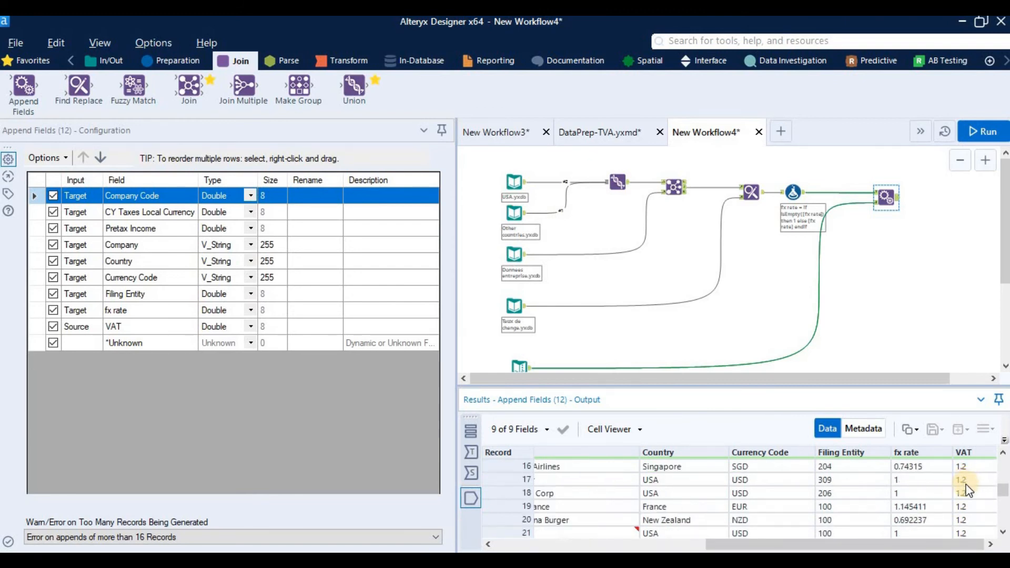
scroll(967, 489, up, 10)
click(658, 545)
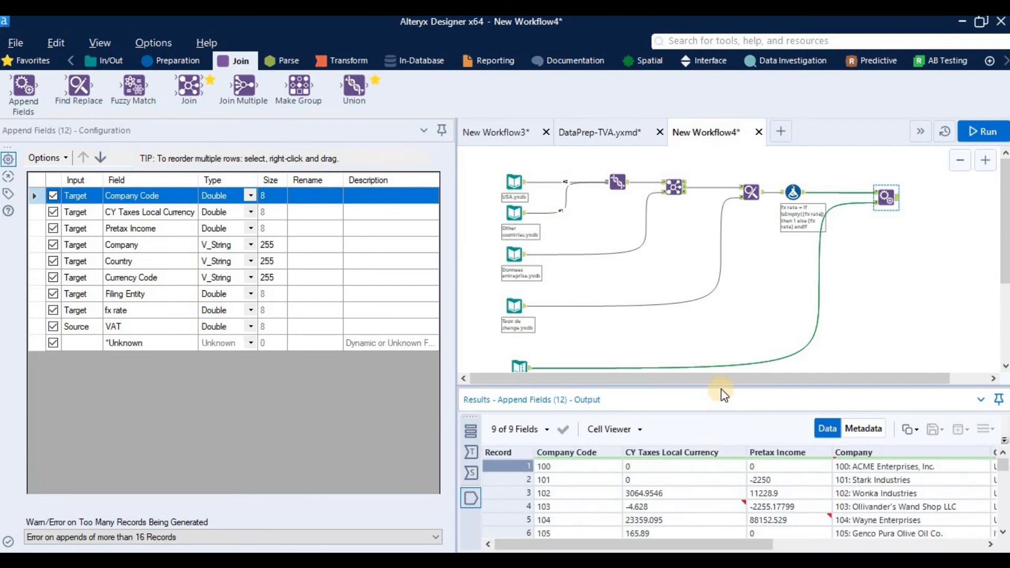
Step: Enlarge the canvas area and review the Append Fields record limit options plus the Text Input and Formula tools feeding it
drag(721, 387, 725, 435)
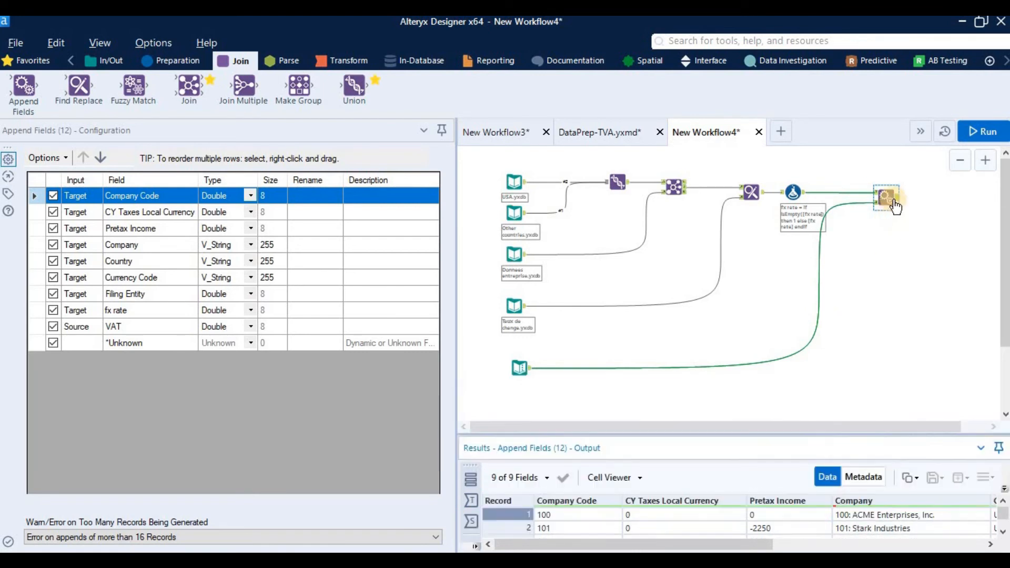
click(154, 539)
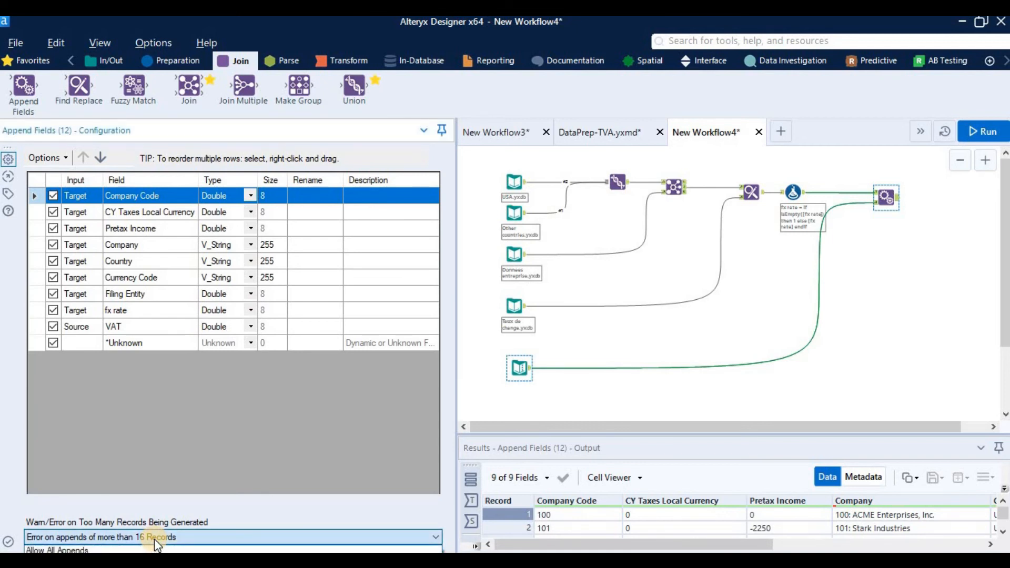
click(154, 539)
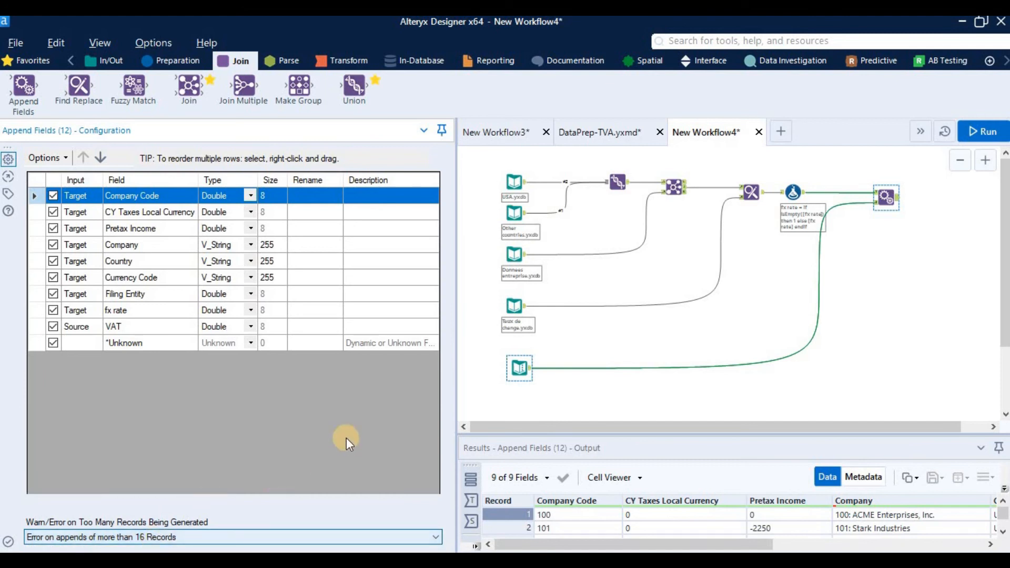
click(531, 373)
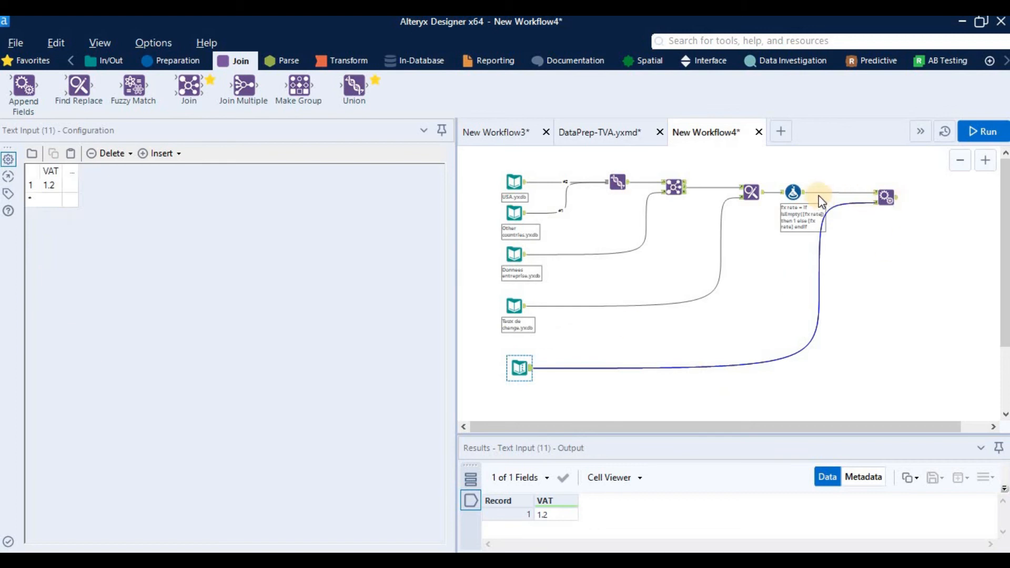
click(805, 198)
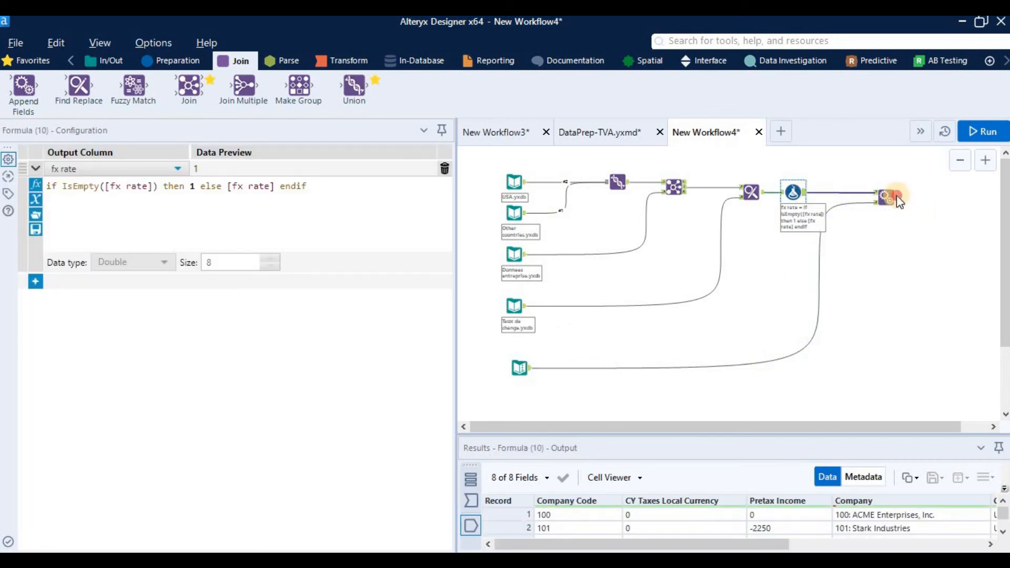
click(879, 208)
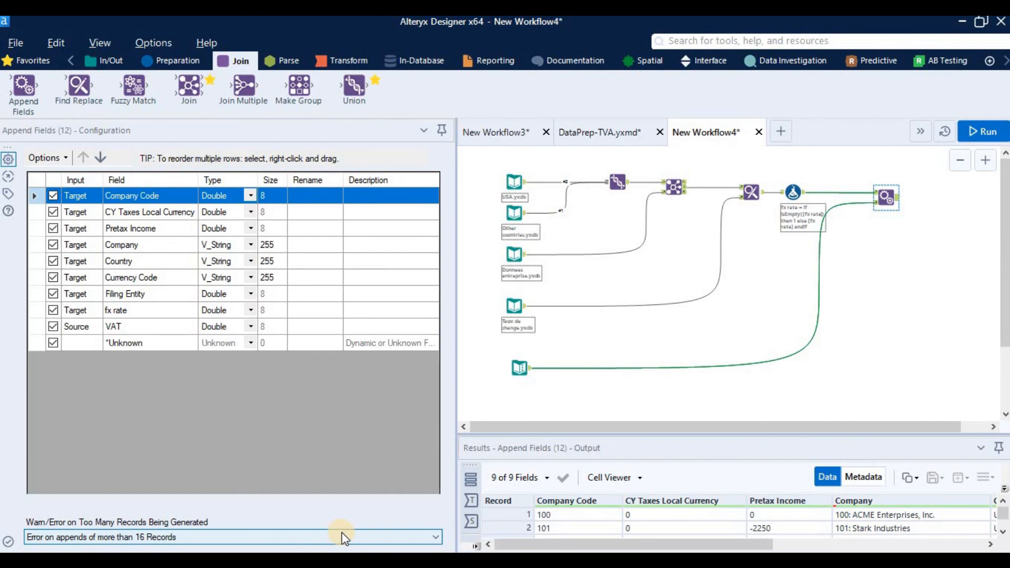
Step: Set the Append Fields tool's too-many-records handling to Allow All Appends and check the Text Input tool's VAT data
click(341, 537)
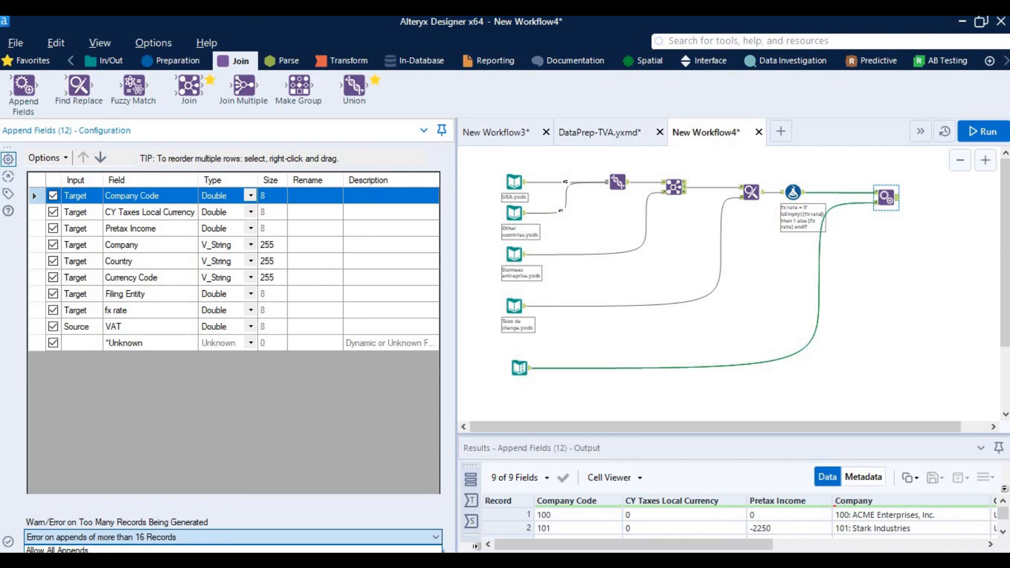
click(58, 549)
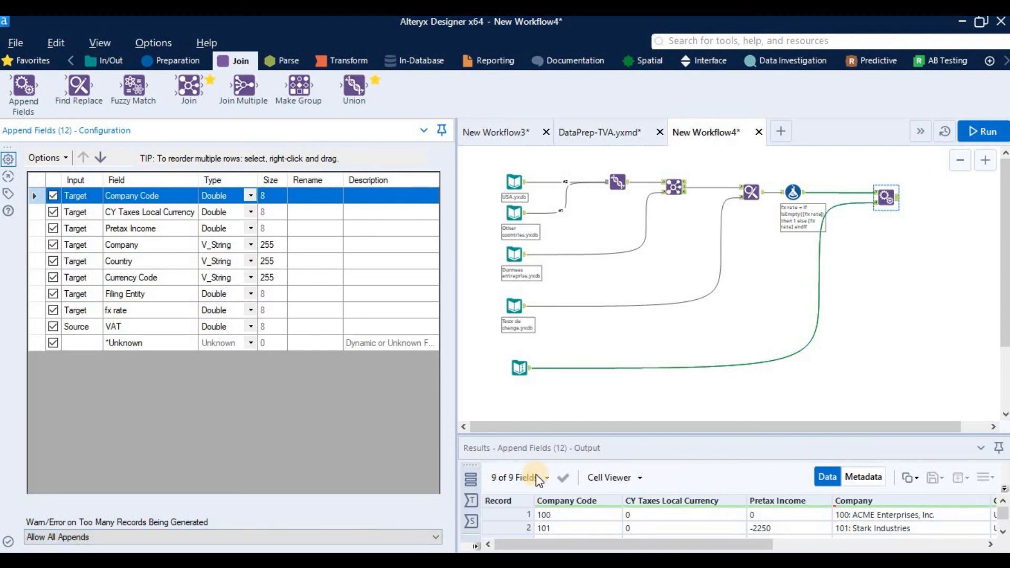
click(528, 369)
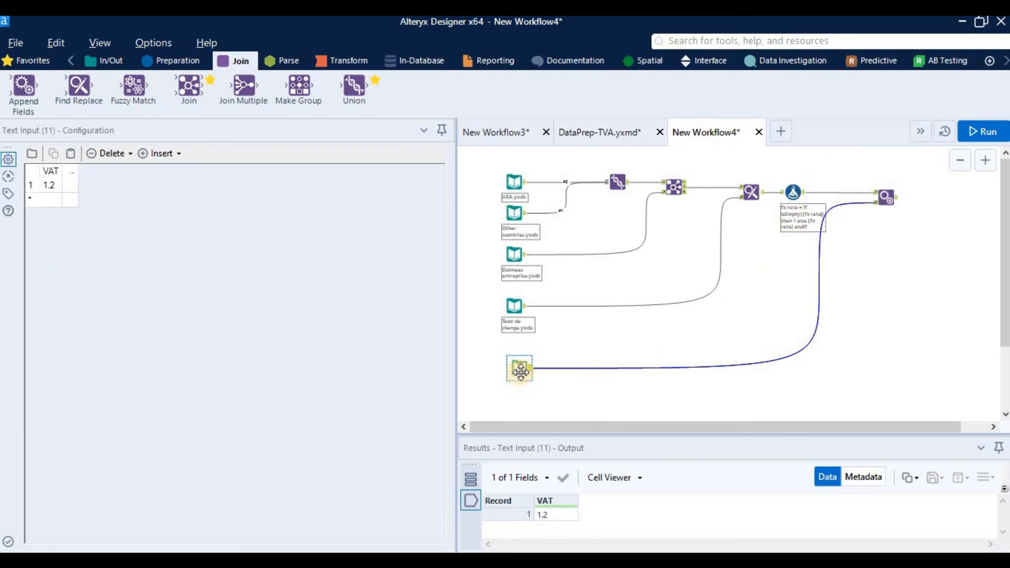
click(883, 199)
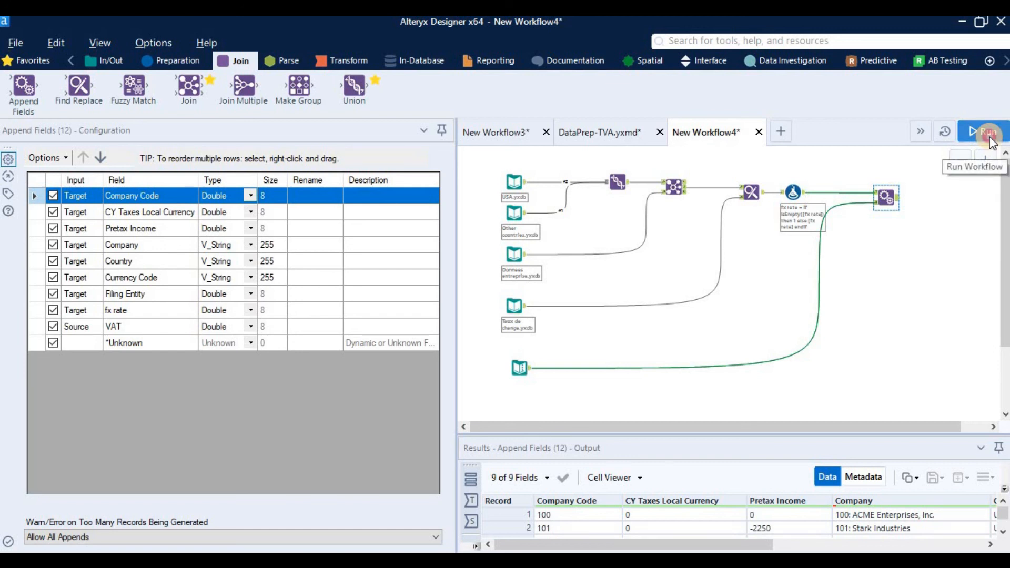
Step: Rerun the workflow with the new append setting and redisplay the Append Fields output
click(988, 133)
click(664, 346)
click(889, 198)
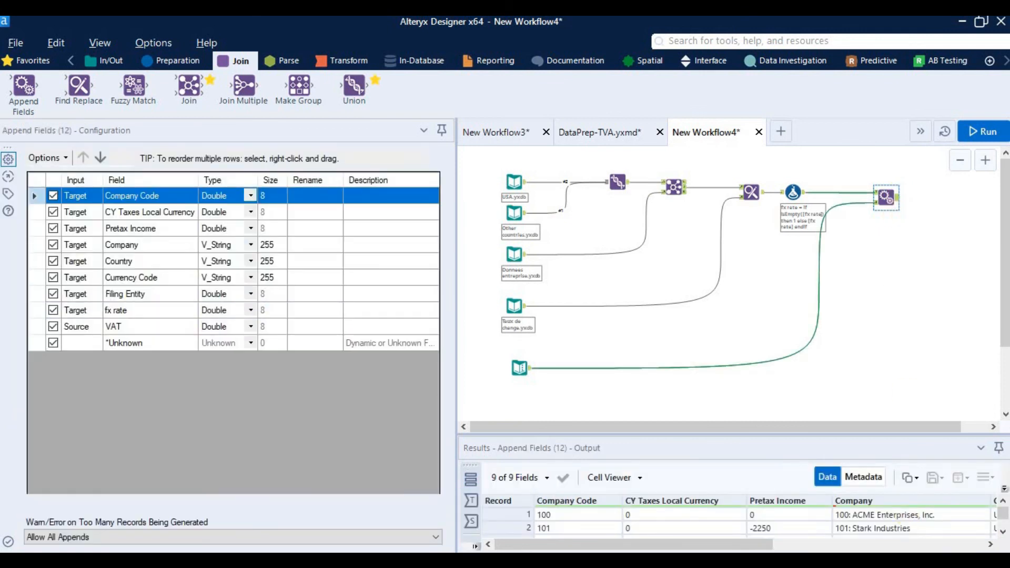